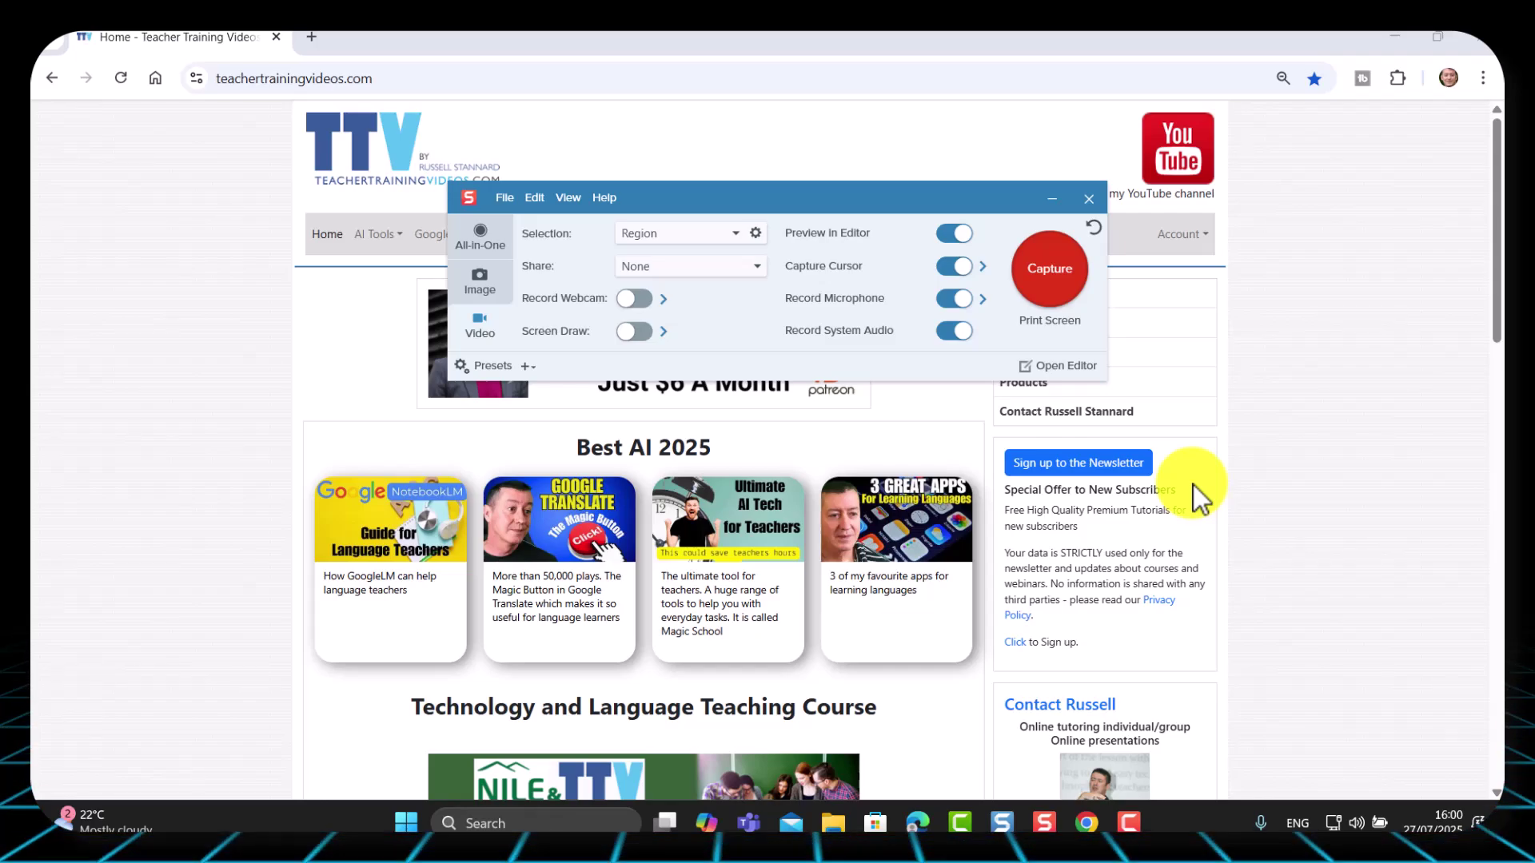
Keep Region selection and mark a 1876 × 890 video capture area over the browser page
click(736, 234)
click(719, 244)
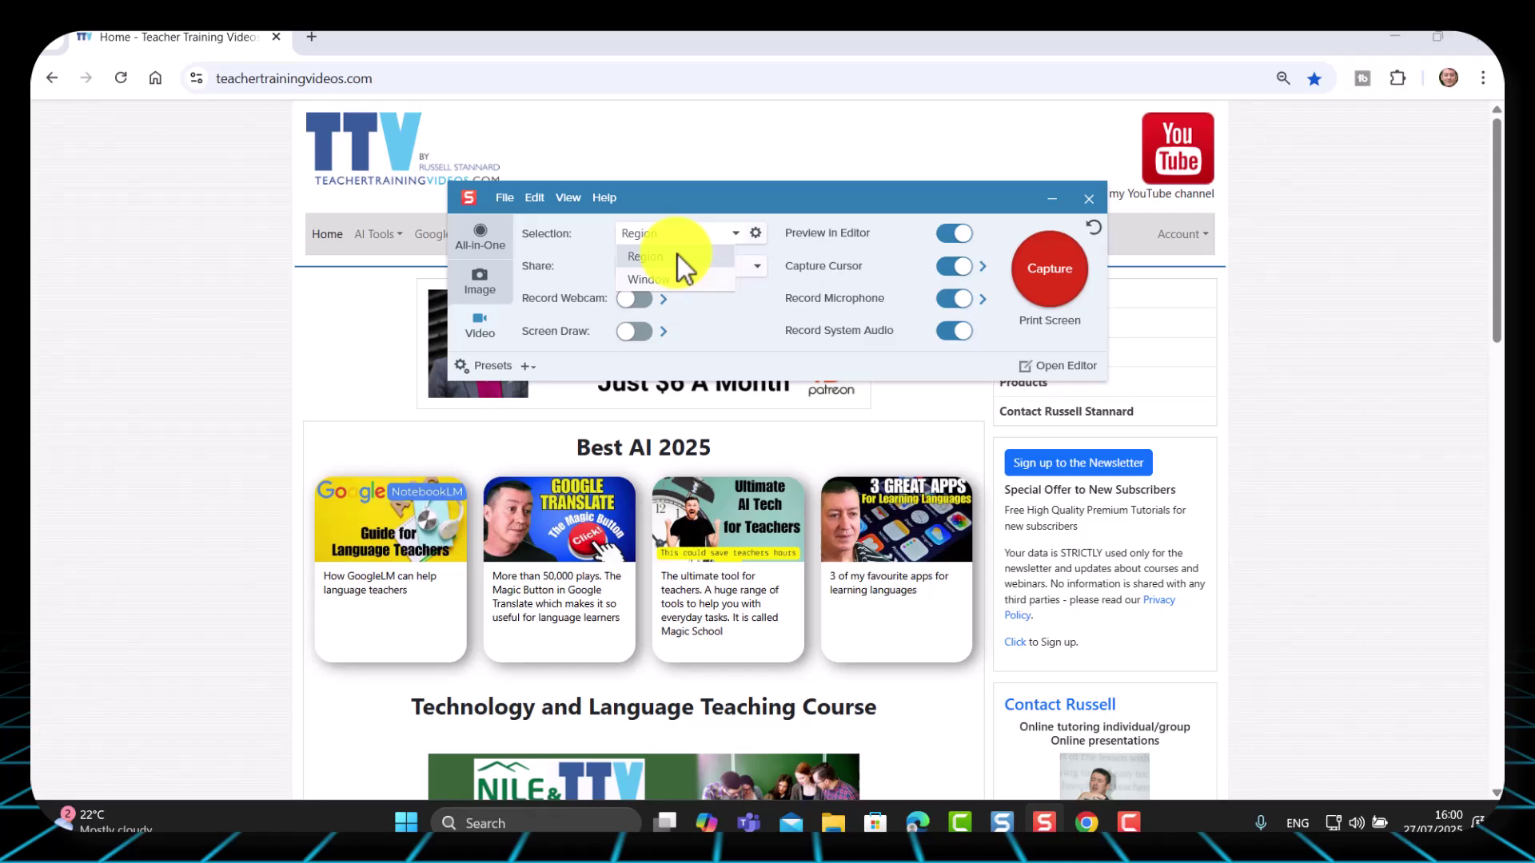
click(1039, 303)
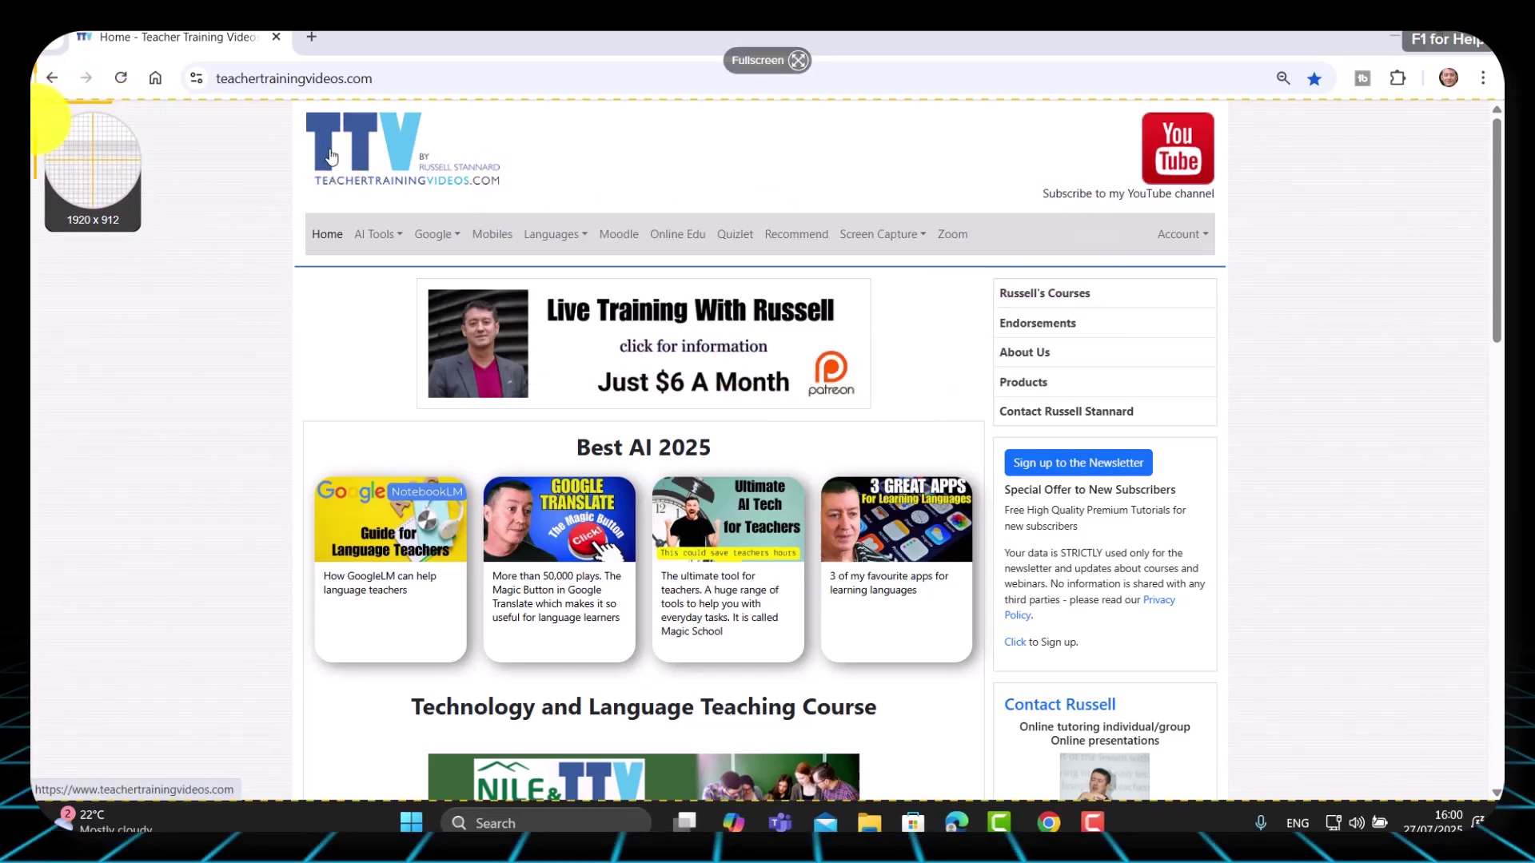
drag(35, 101, 1485, 787)
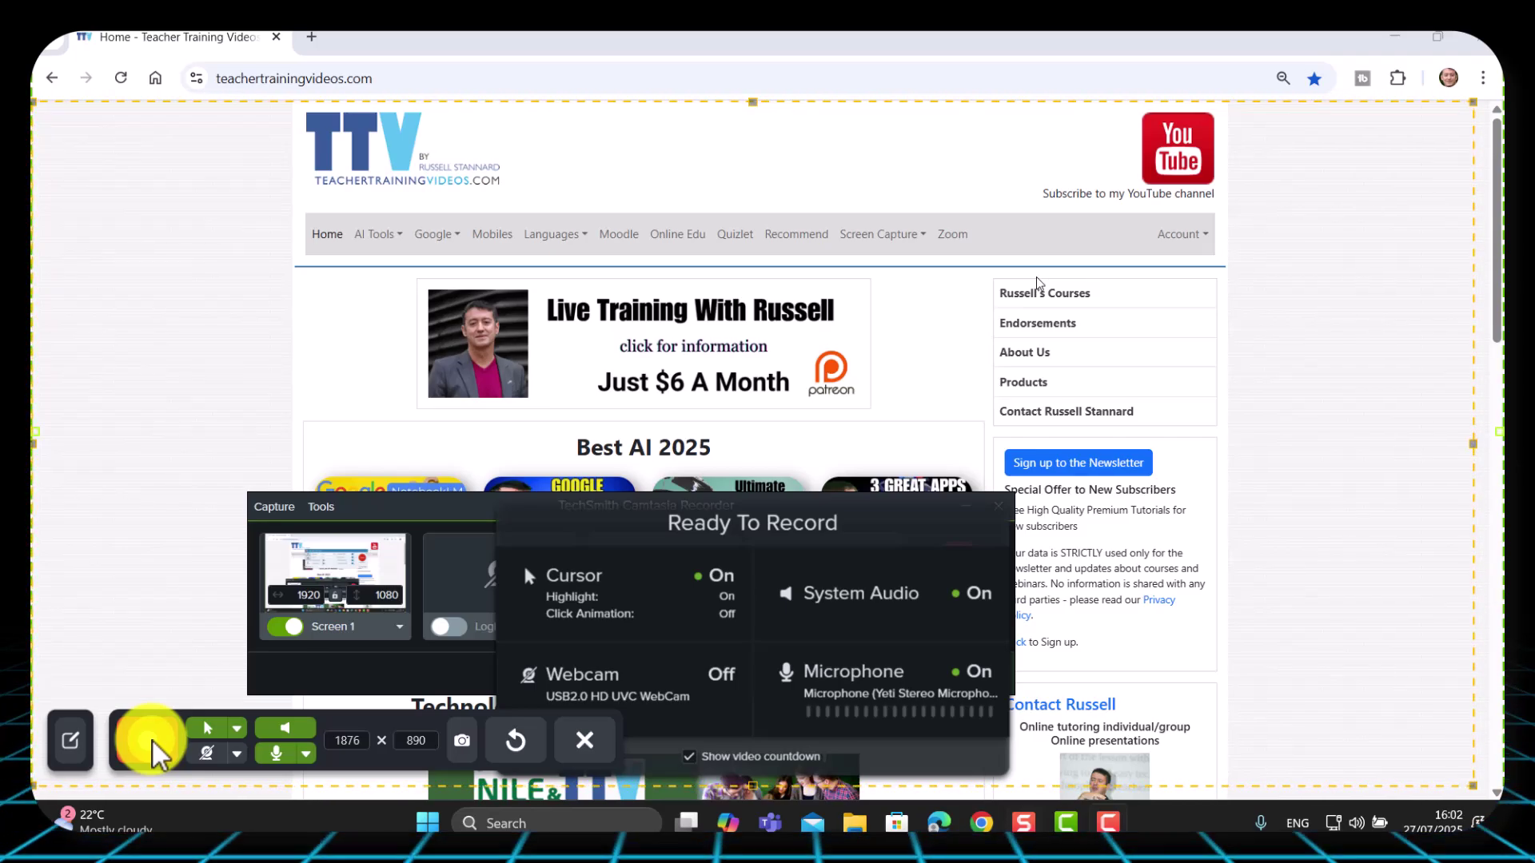
Record a 33-second clip of the site, opening the 'Sign up to the Newsletter' form
click(152, 742)
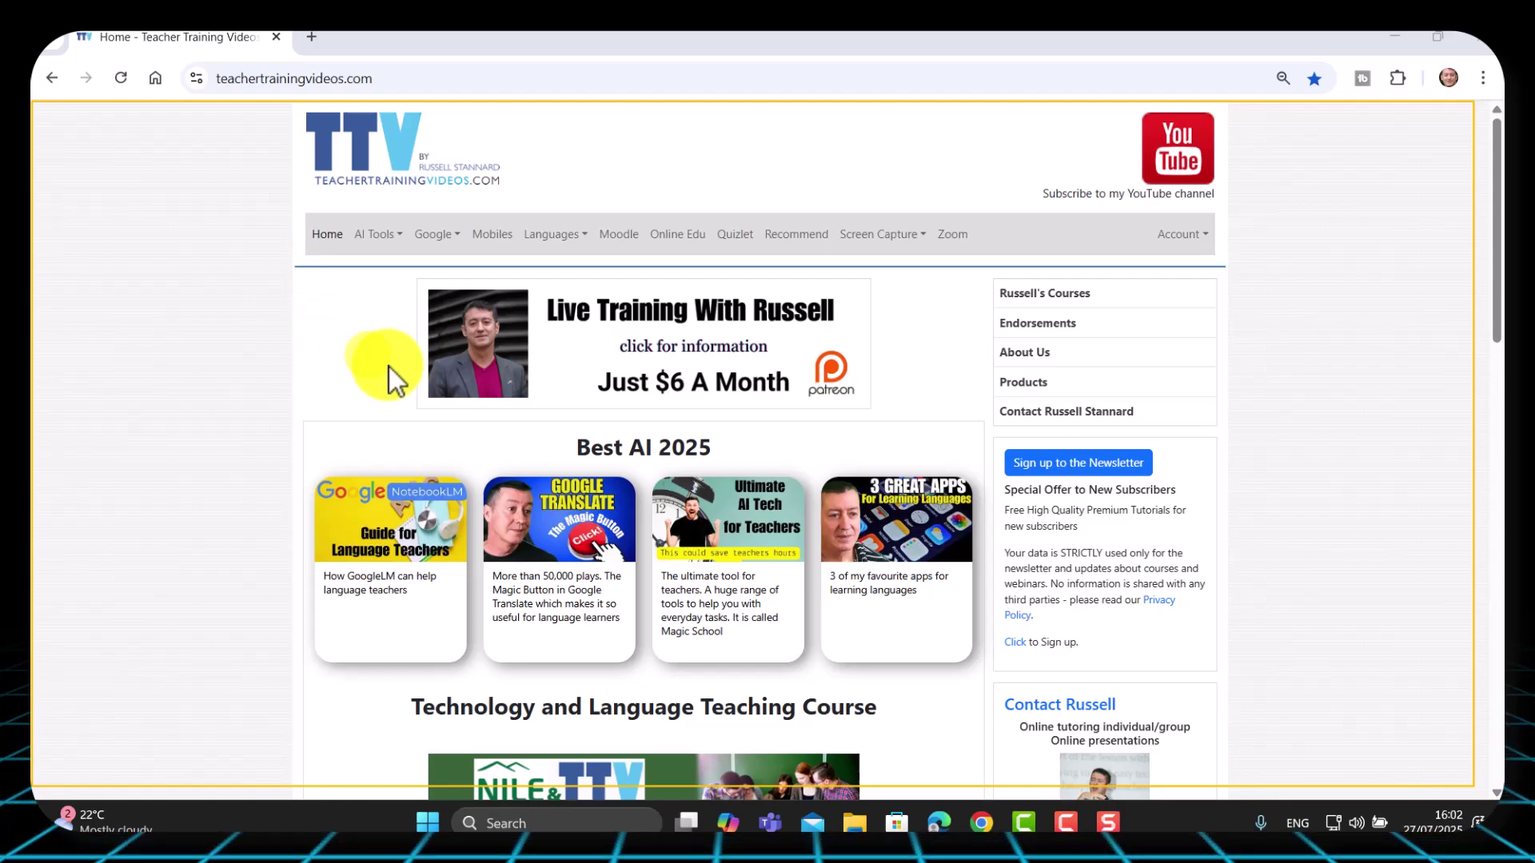
click(1108, 471)
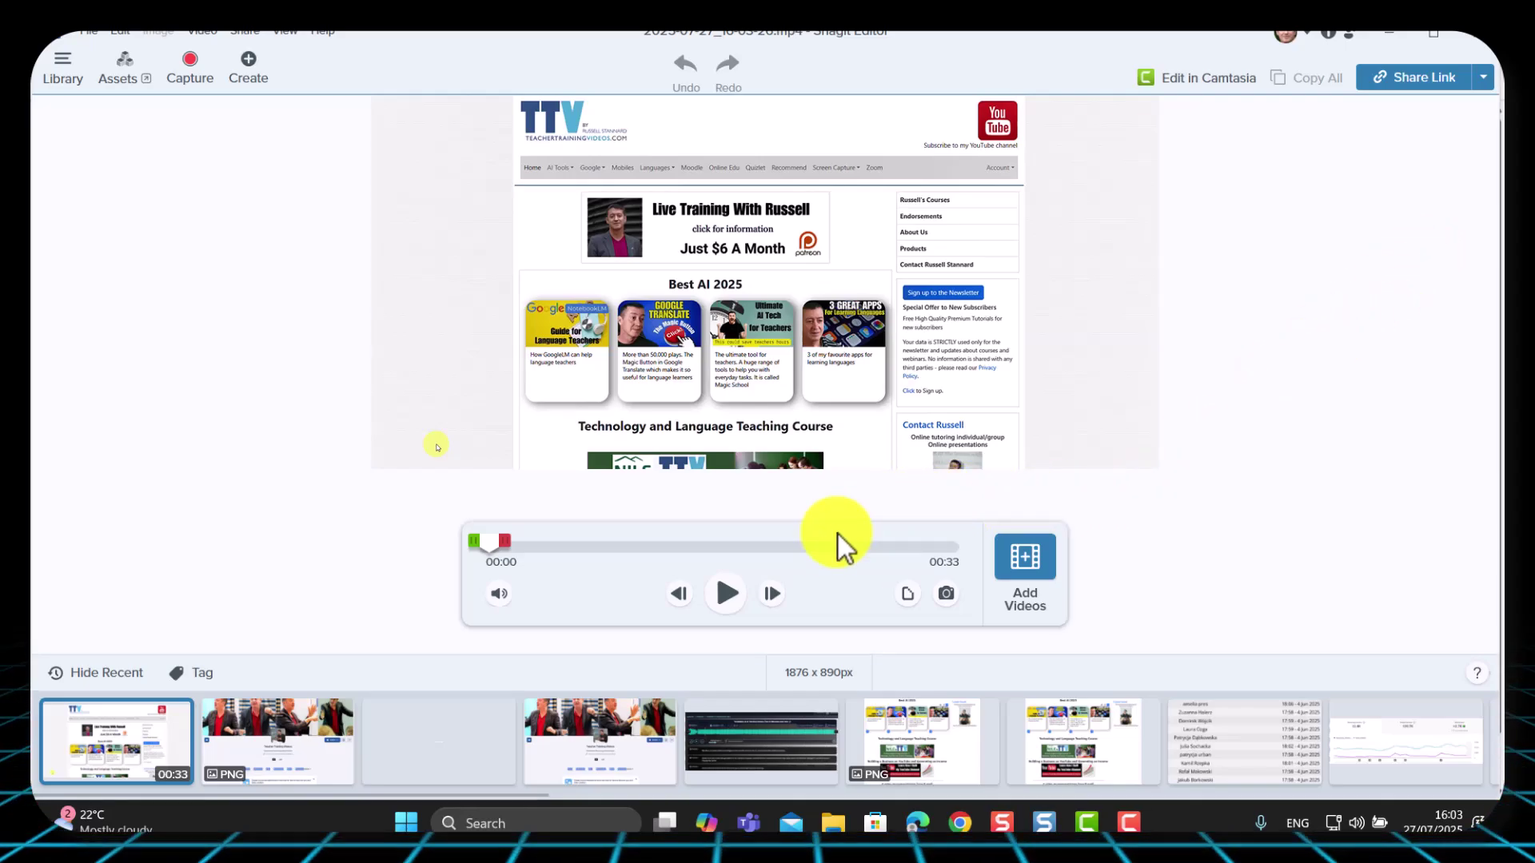
Play the recording, pause it at 00:05, and bring up the File menu
click(725, 593)
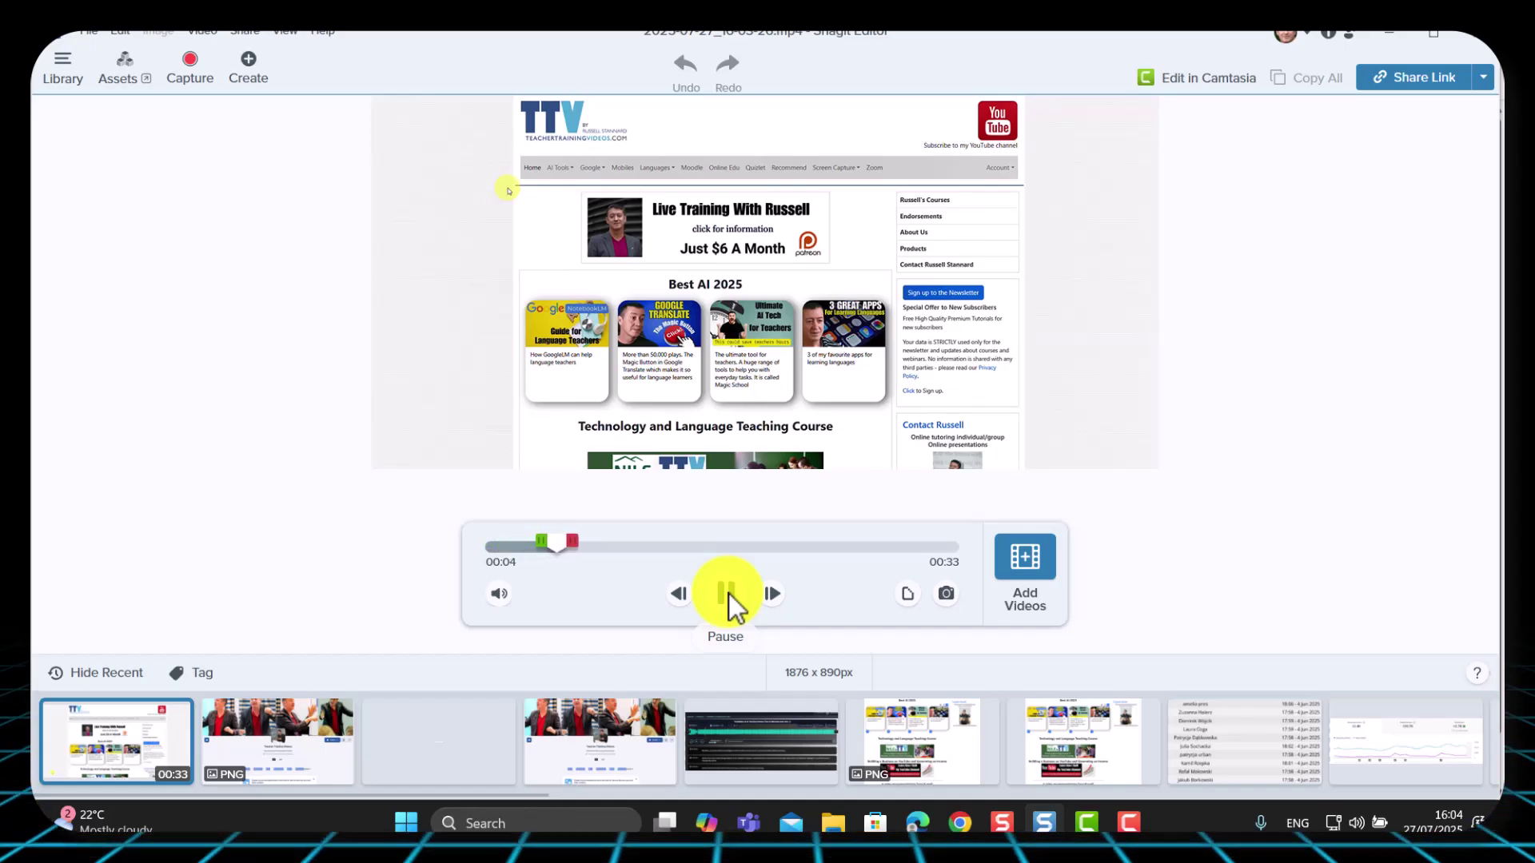
click(729, 595)
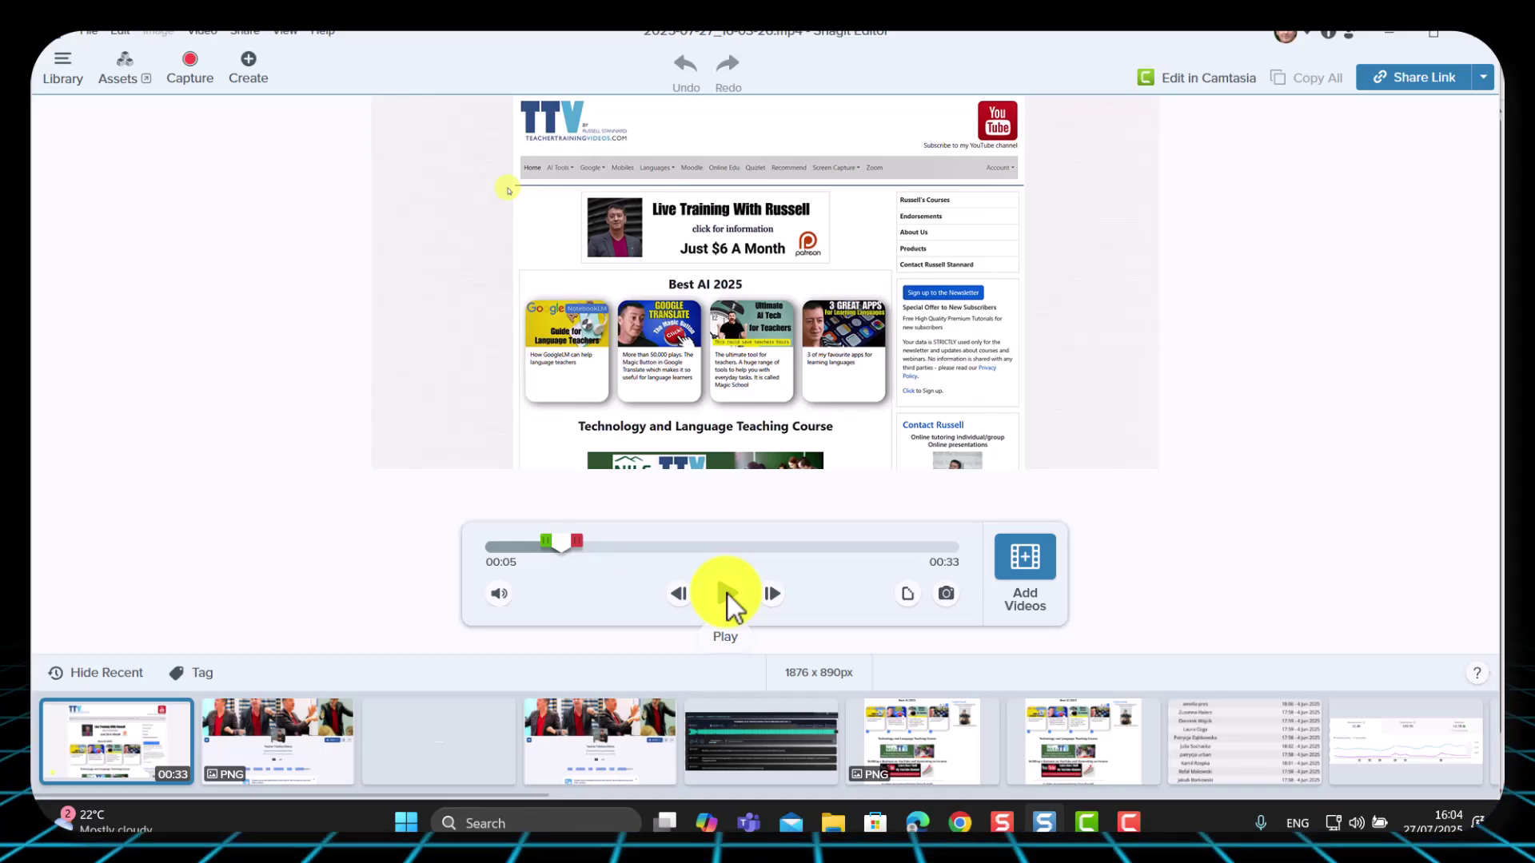
click(86, 32)
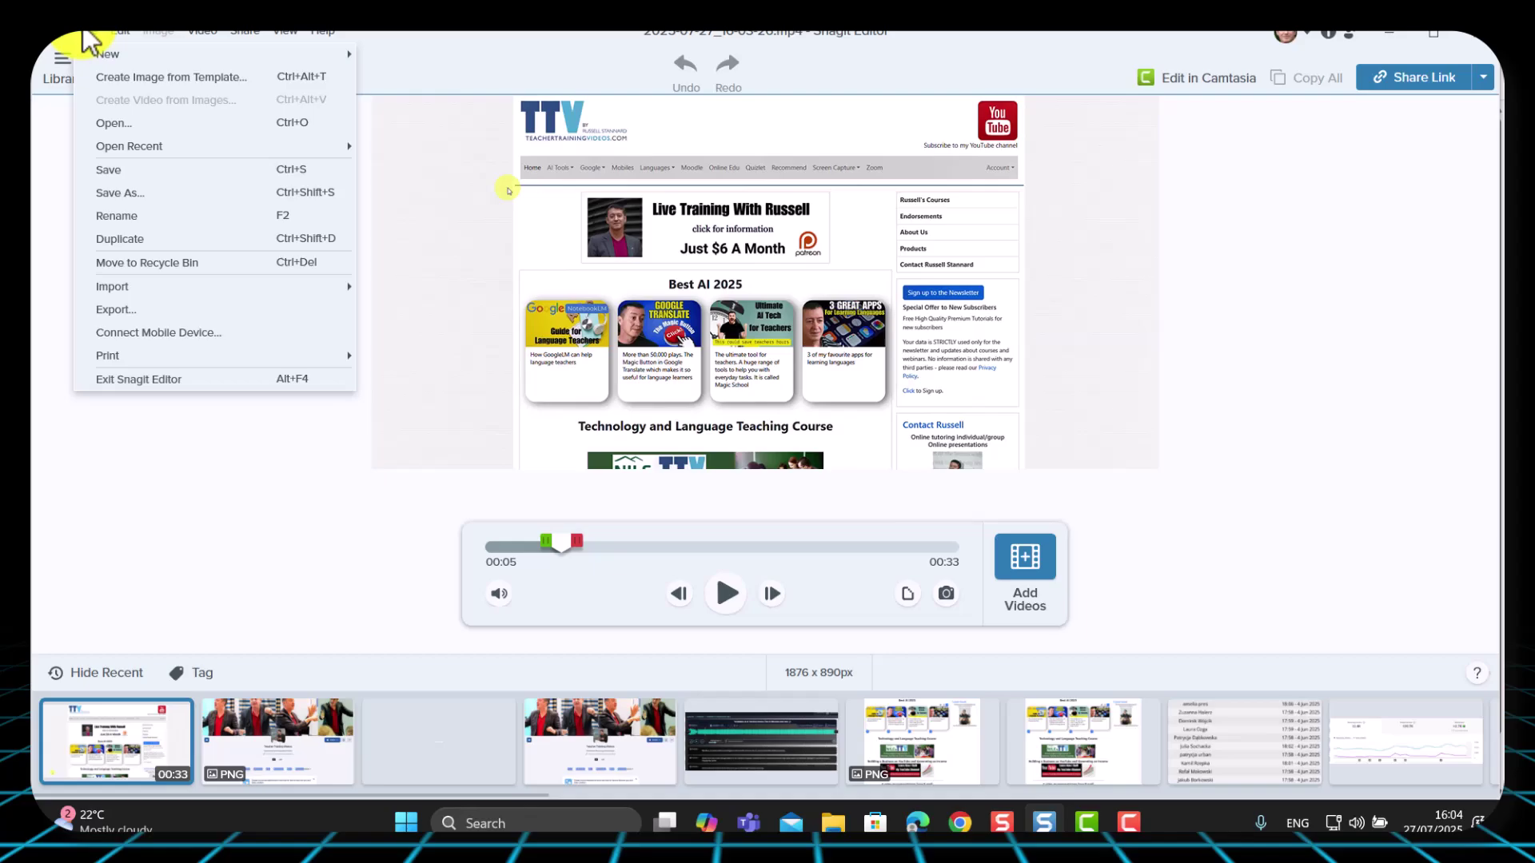
click(131, 193)
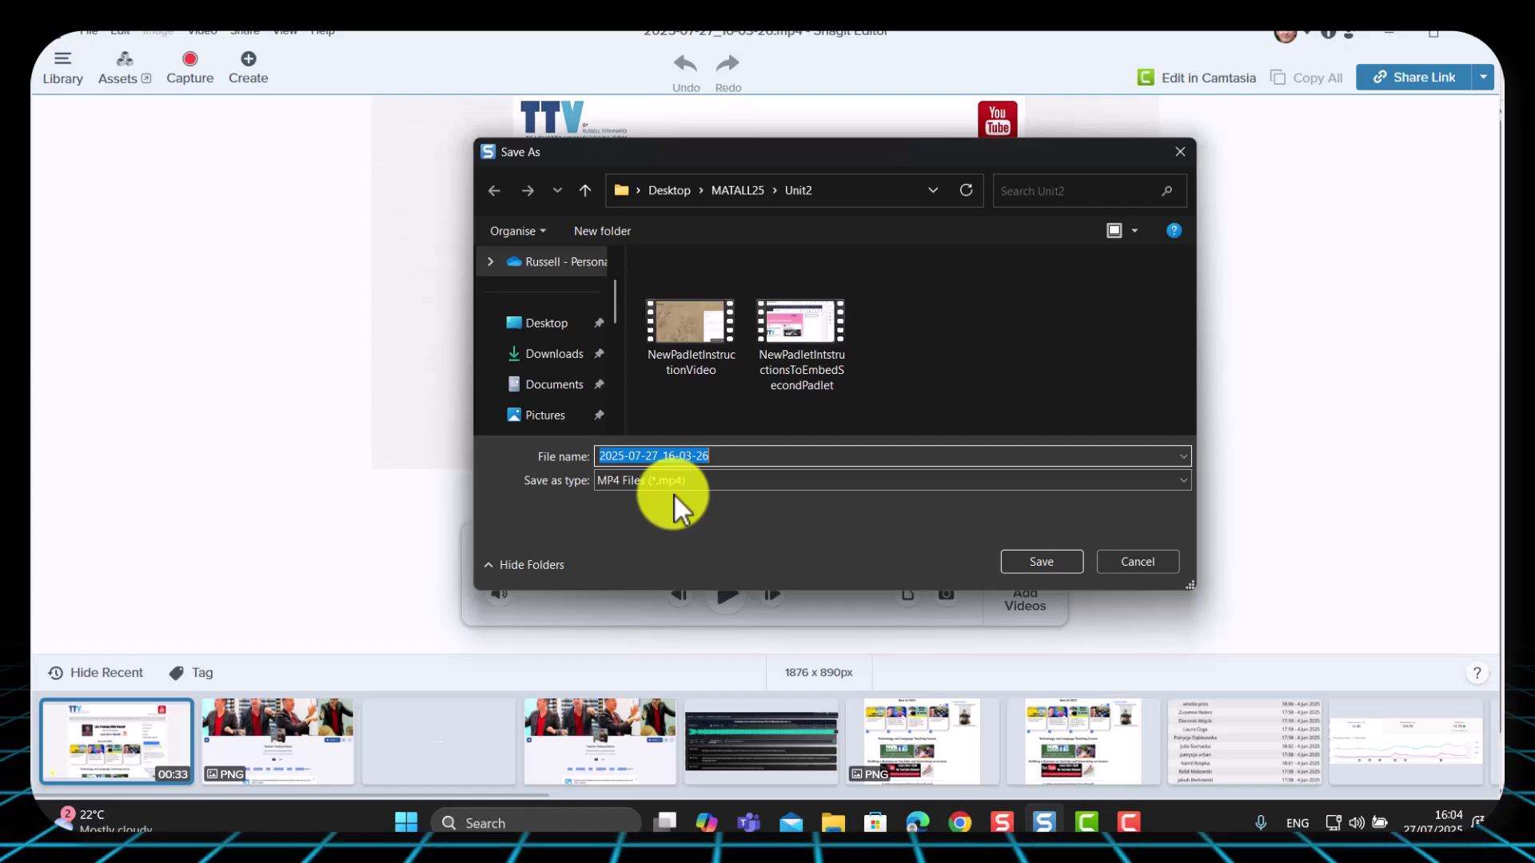
click(1174, 155)
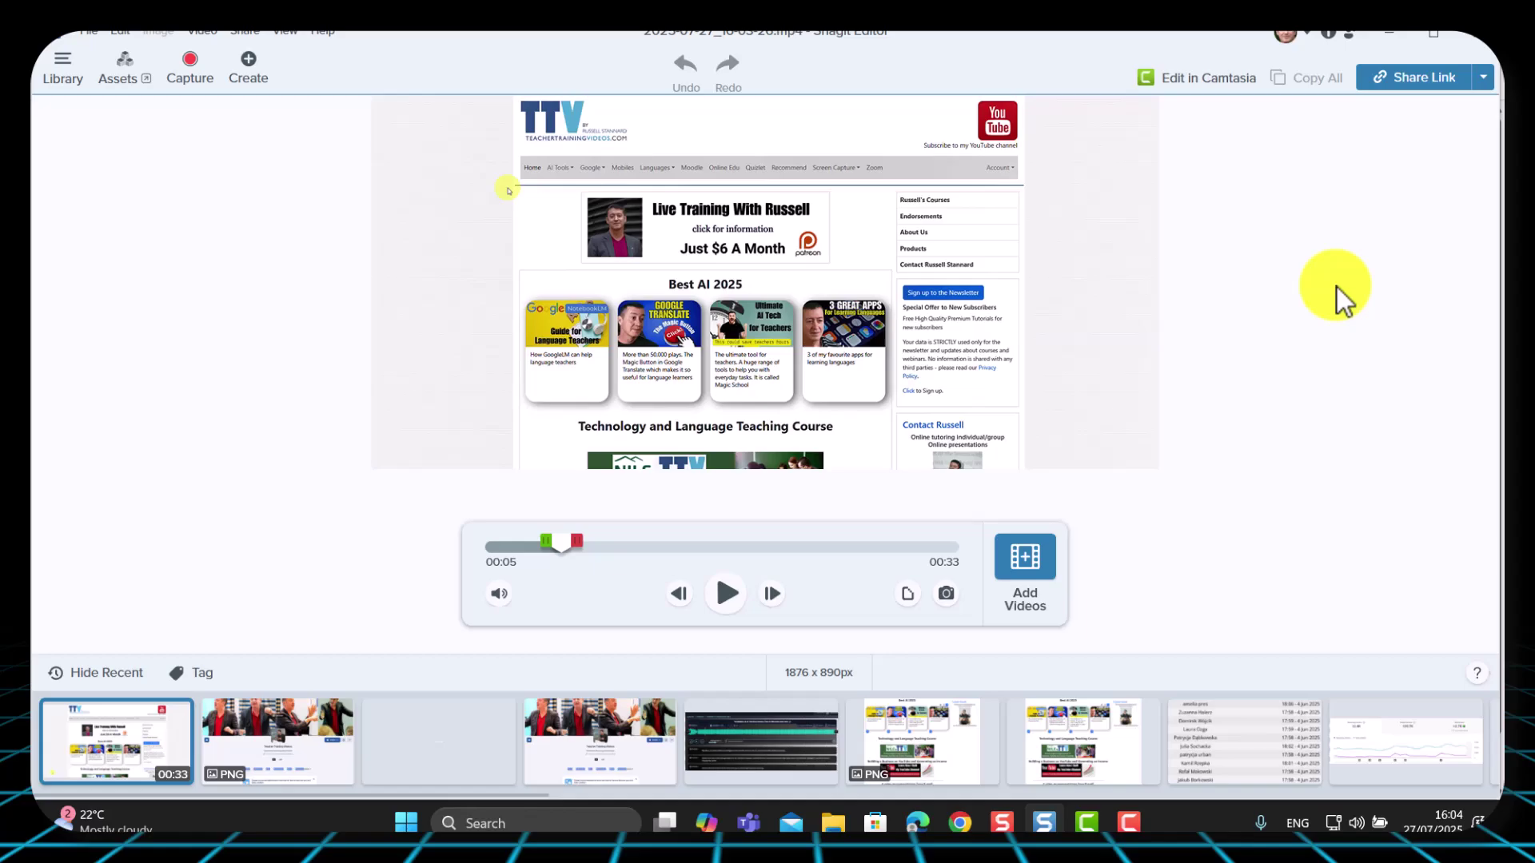
Upload the recording as a Share Link and ready a new Edge tab's address bar
click(1406, 79)
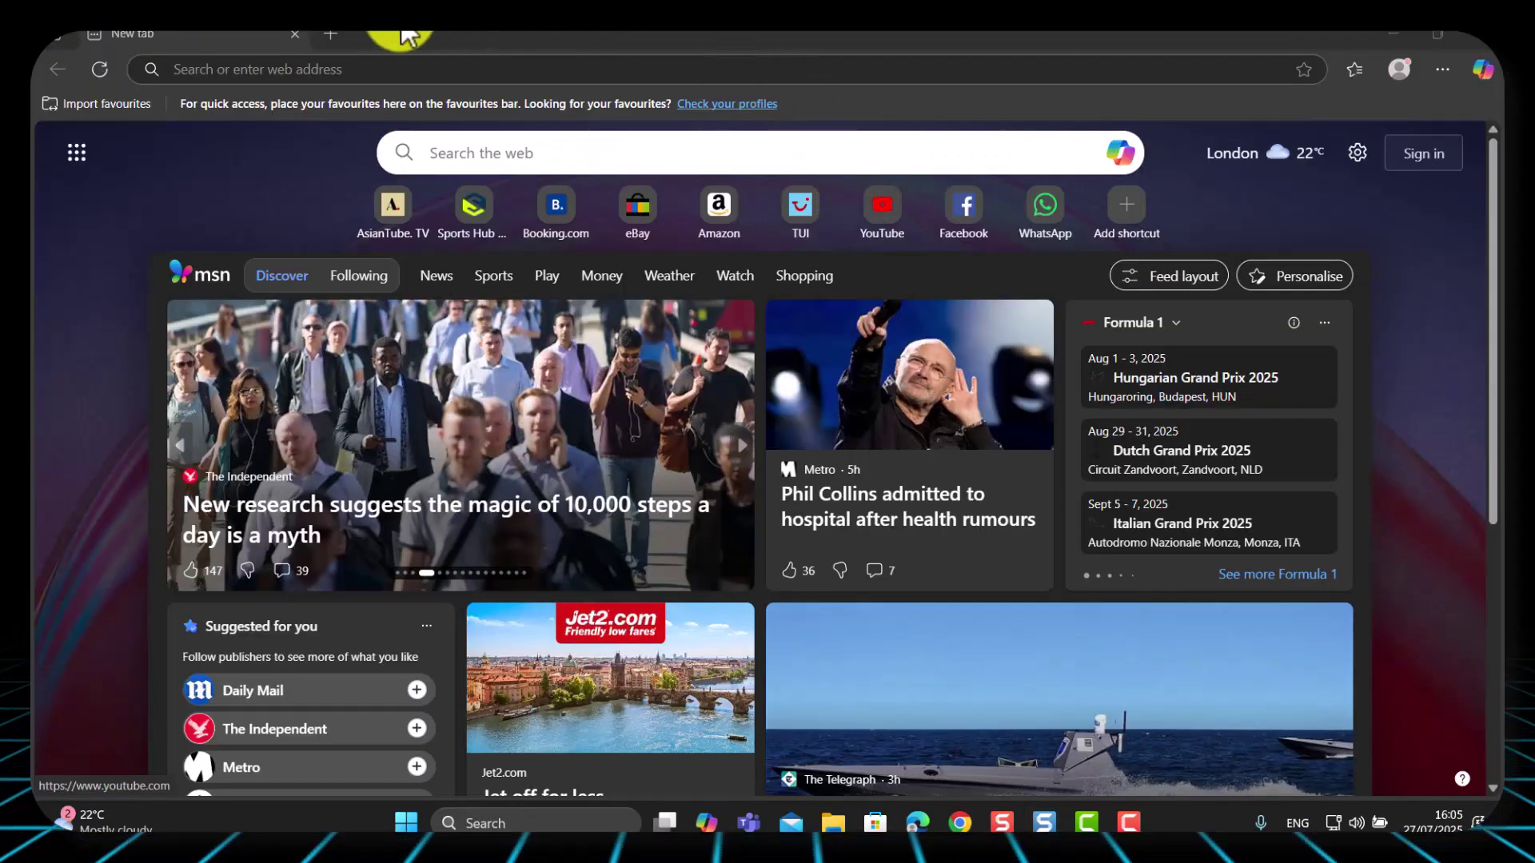
click(228, 68)
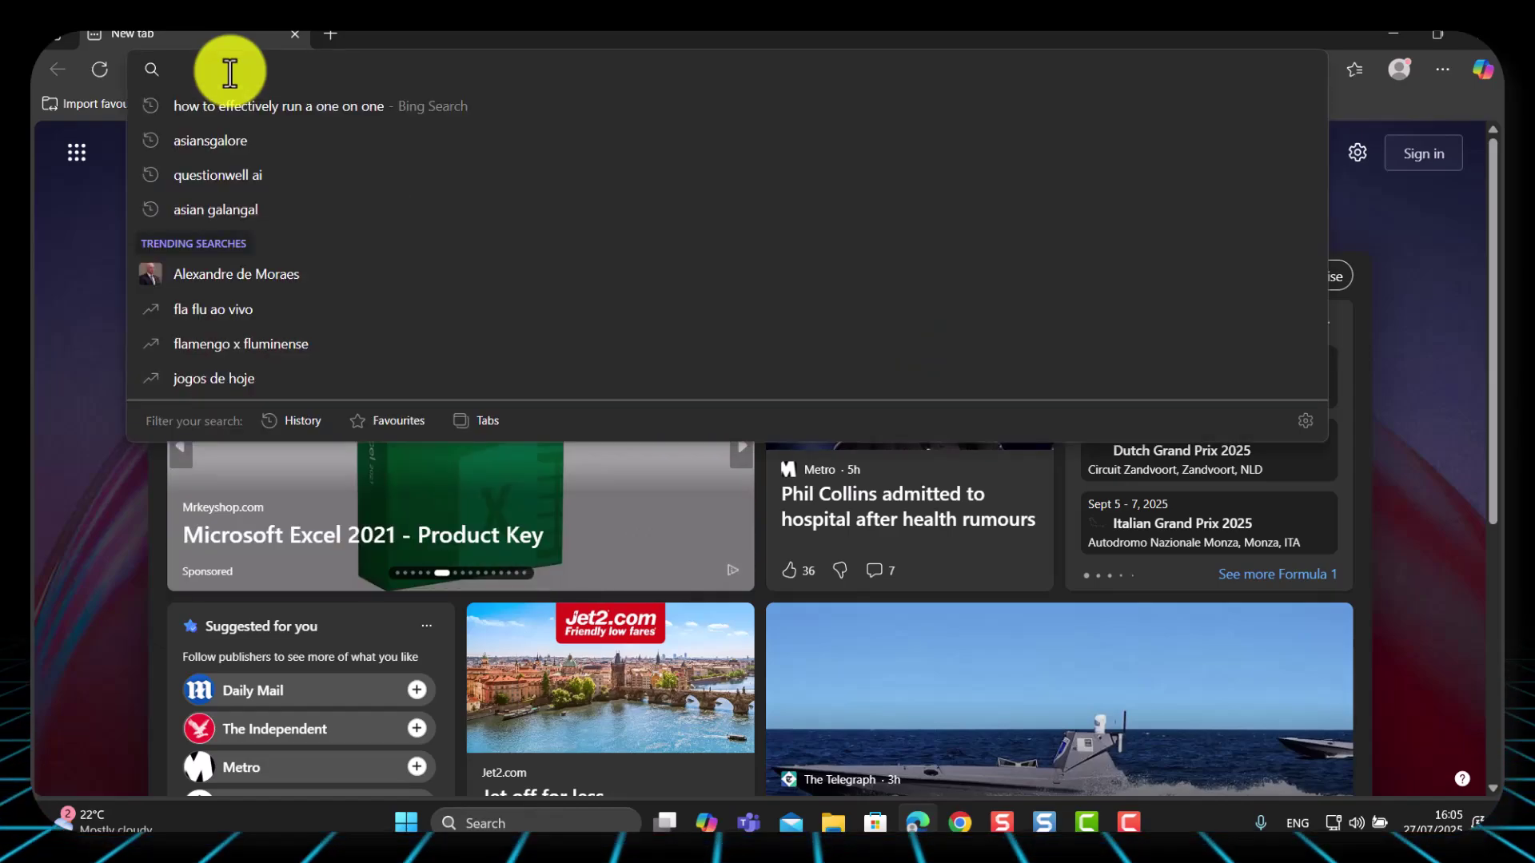
Open the pasted share link on Screencast, dismiss the conversation tip, and briefly play the video
text(https://app.screencast.com/ODKAZDtH4OtWe)
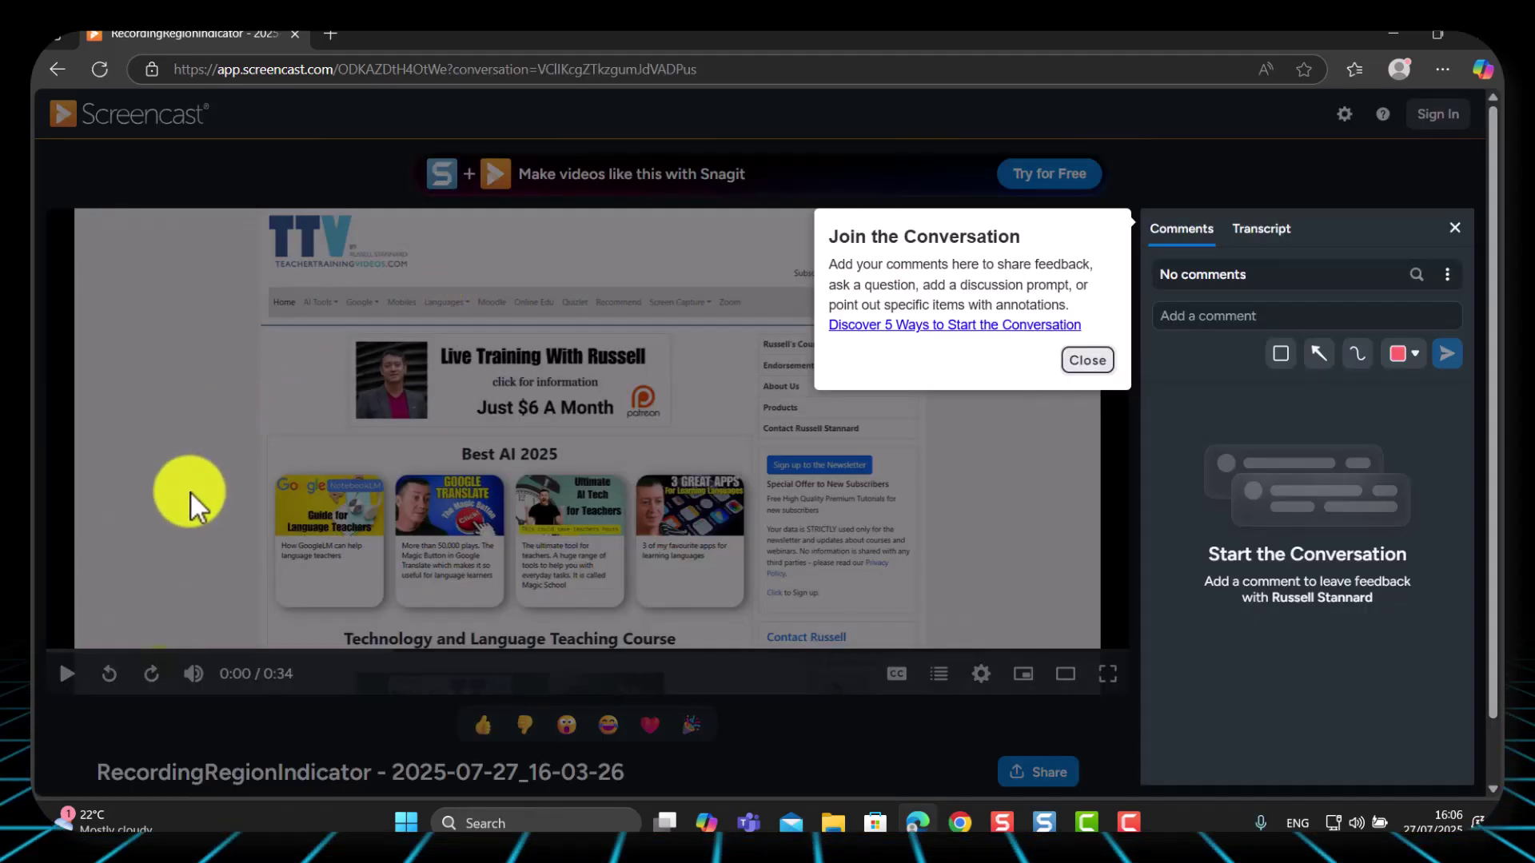
click(1088, 361)
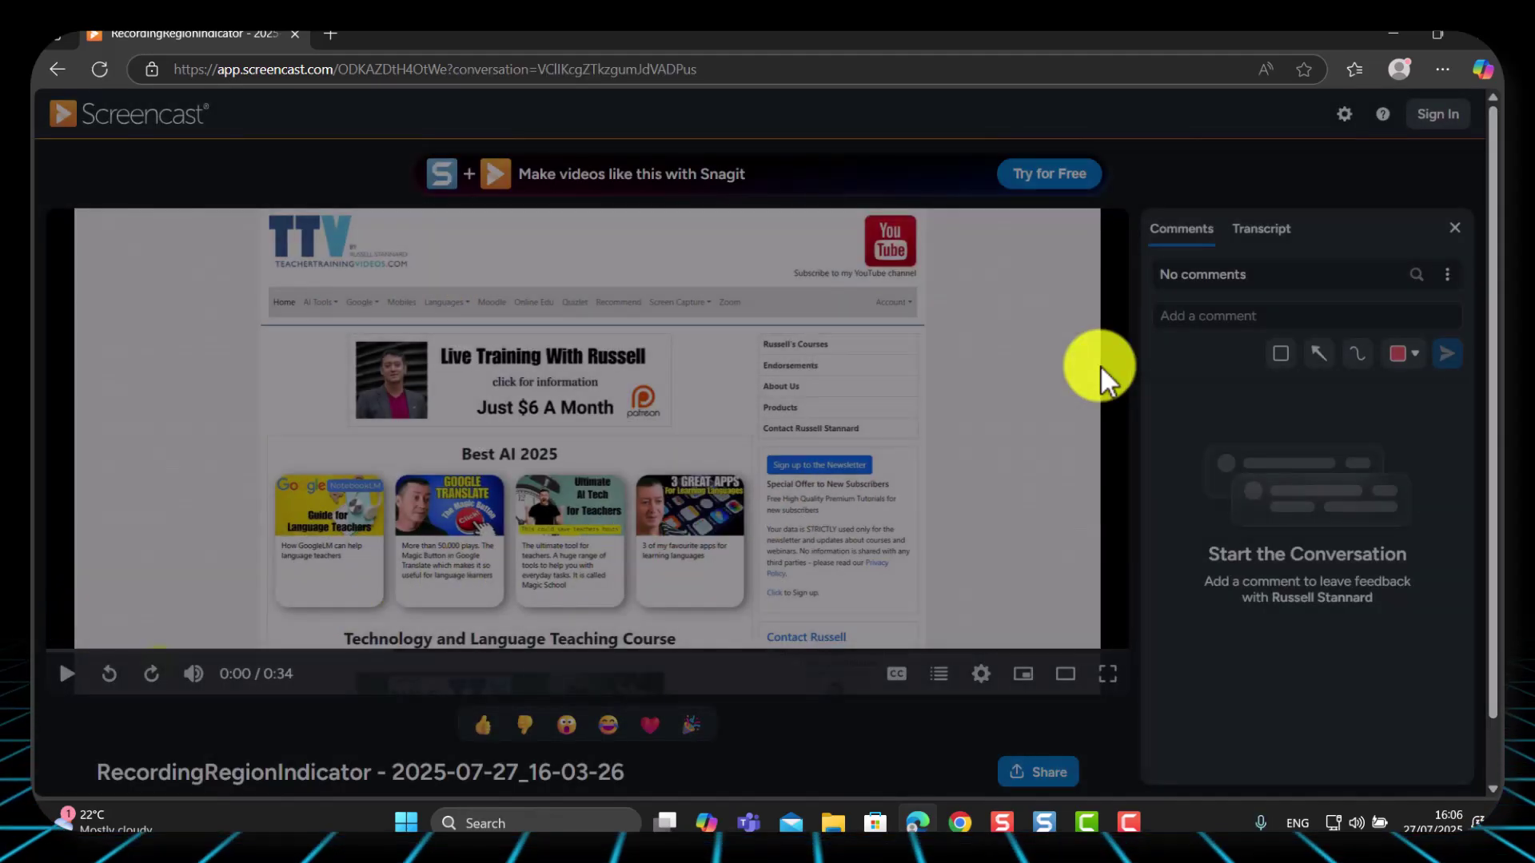
click(69, 672)
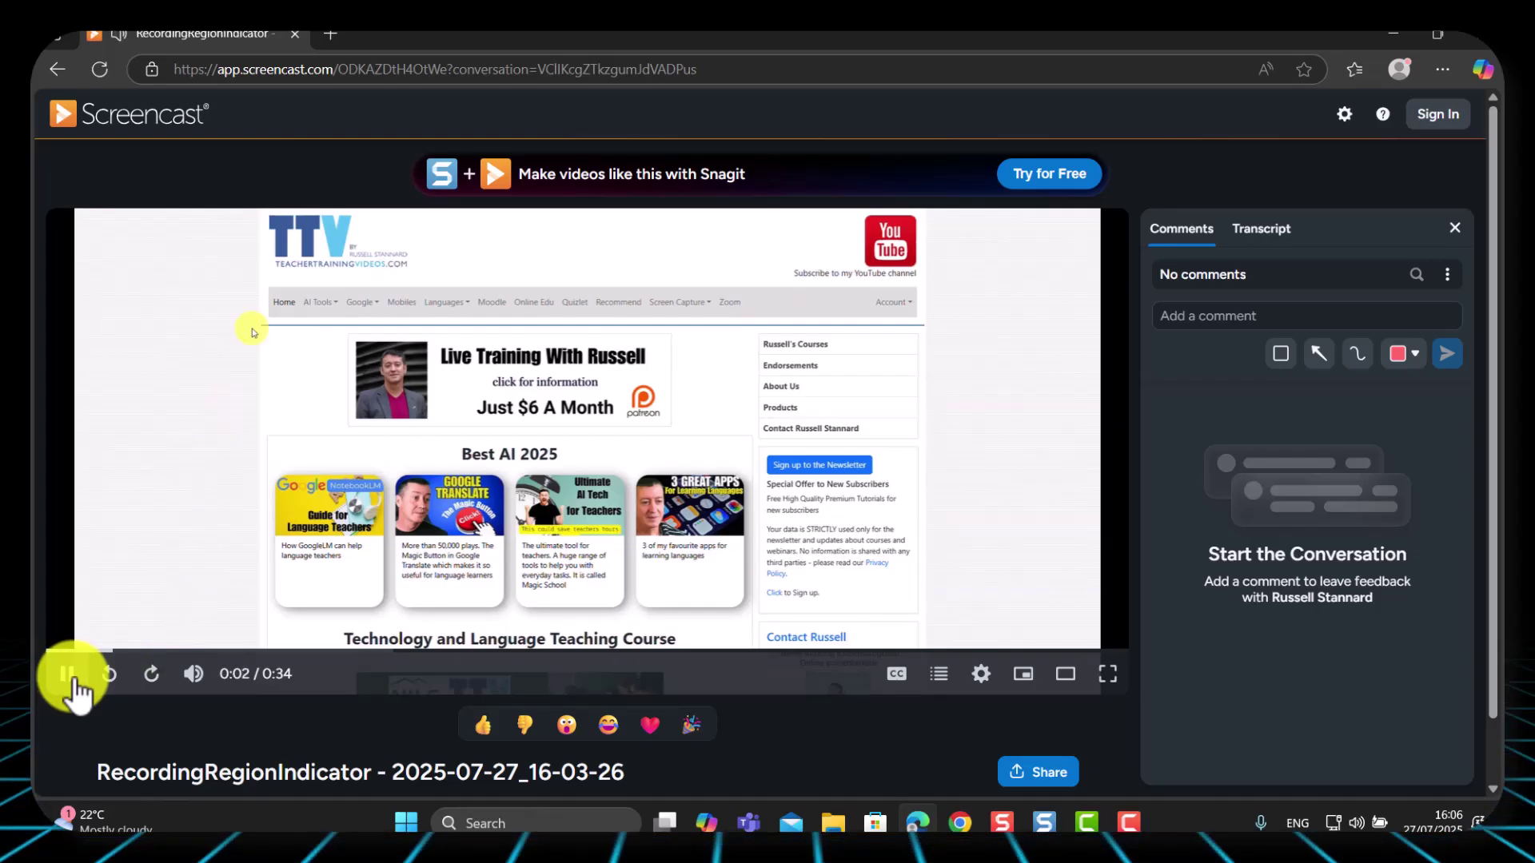
click(68, 674)
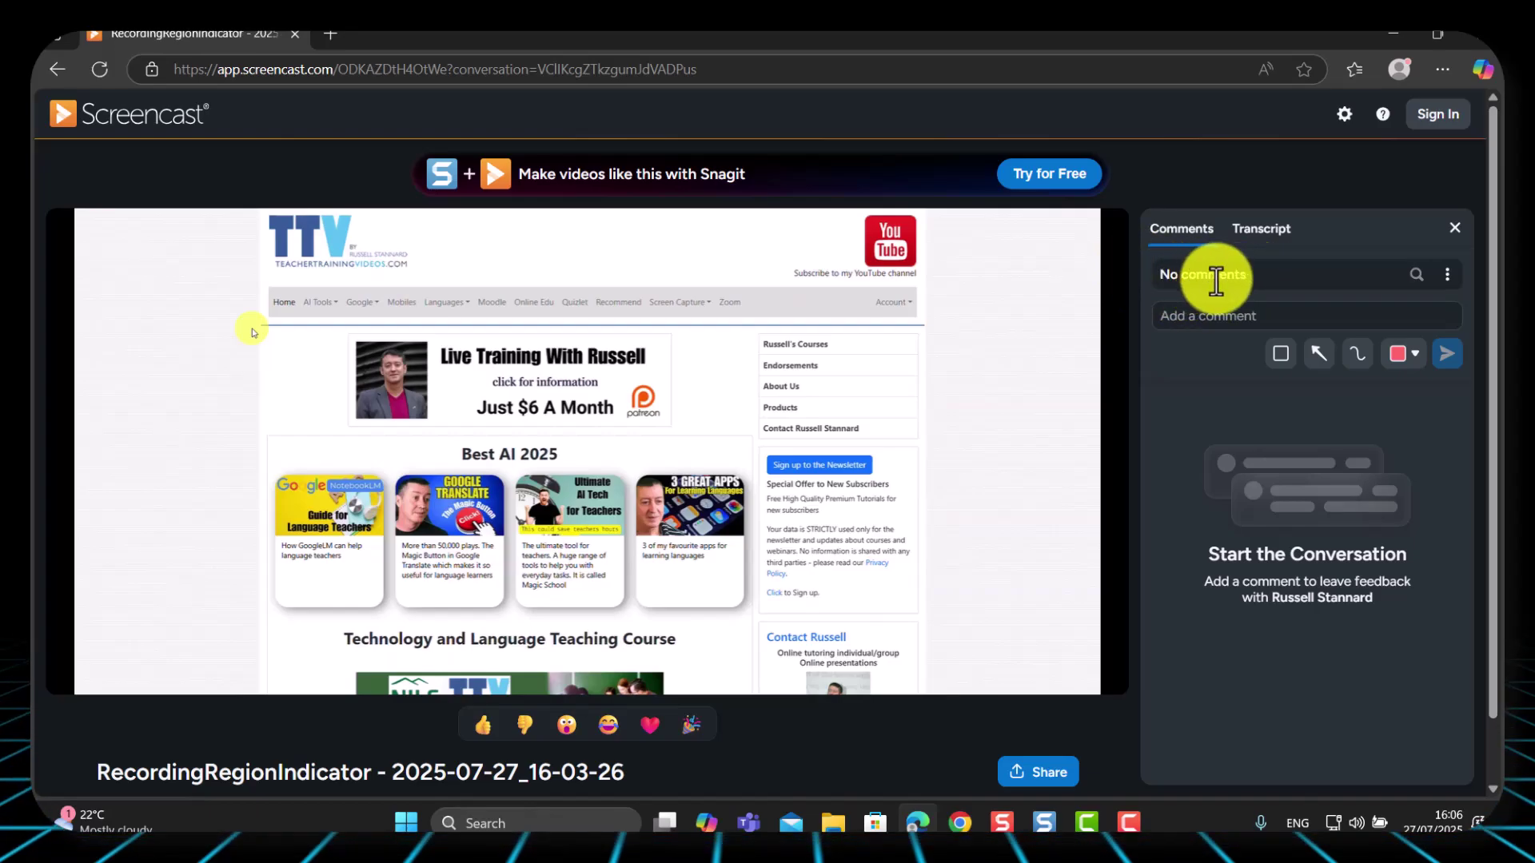
Submit a display name, then write the comment 'This looks like a useful technology'
click(1261, 317)
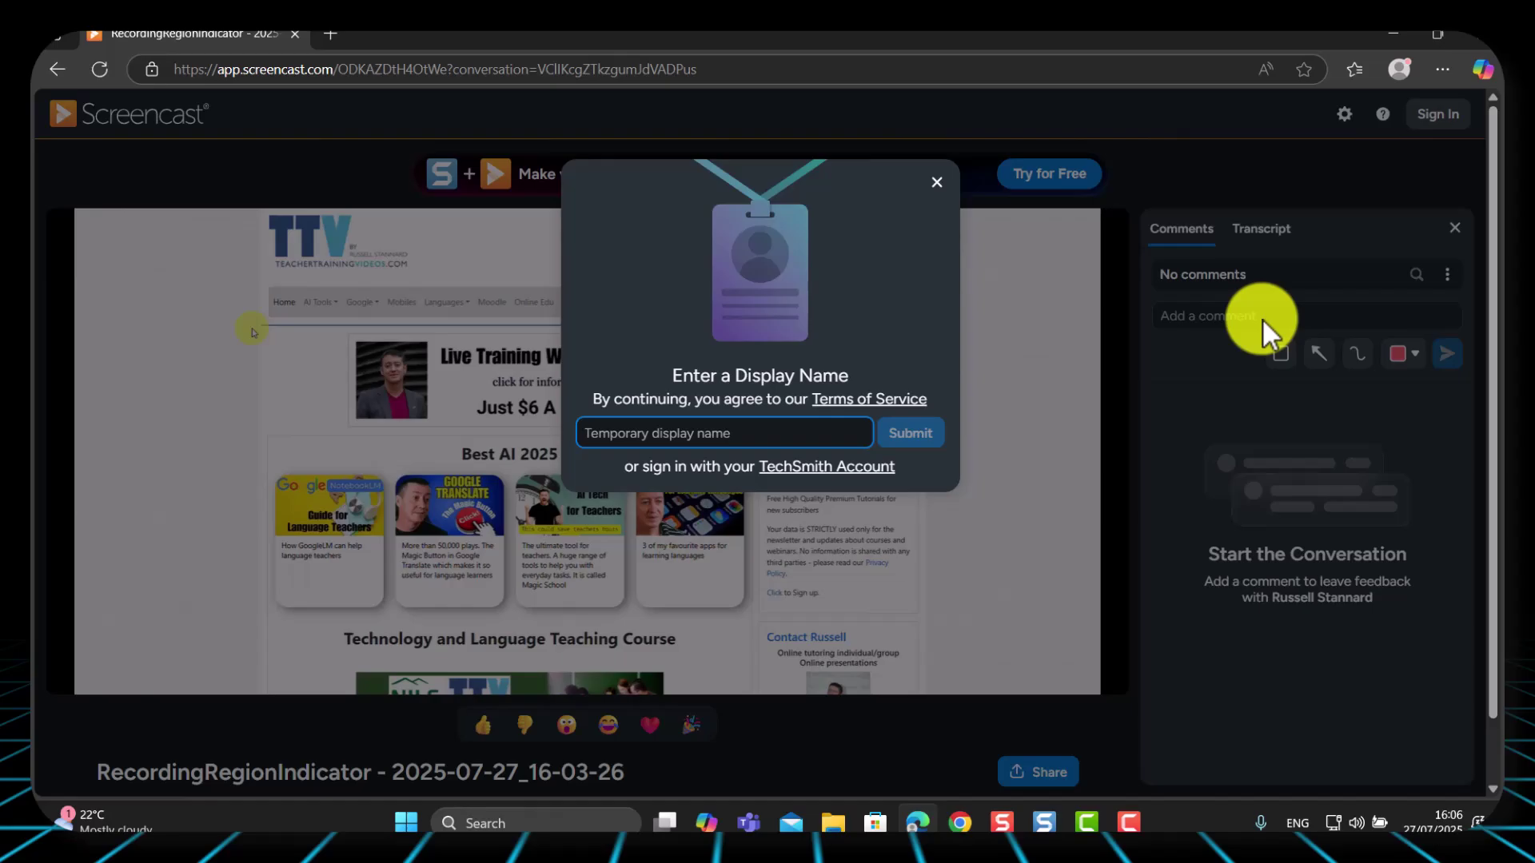
text(Russell)
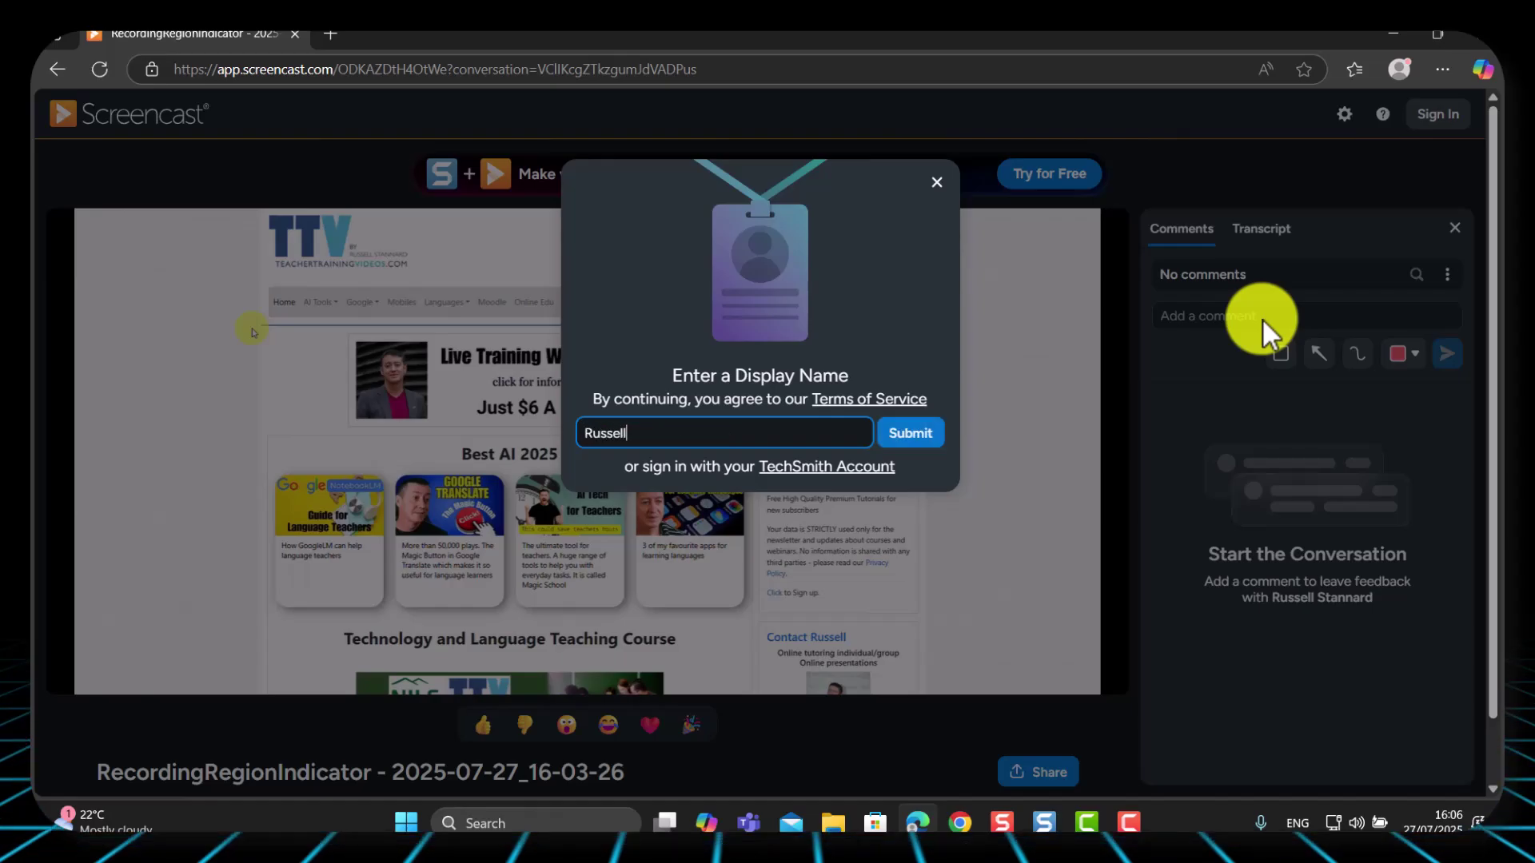
click(918, 433)
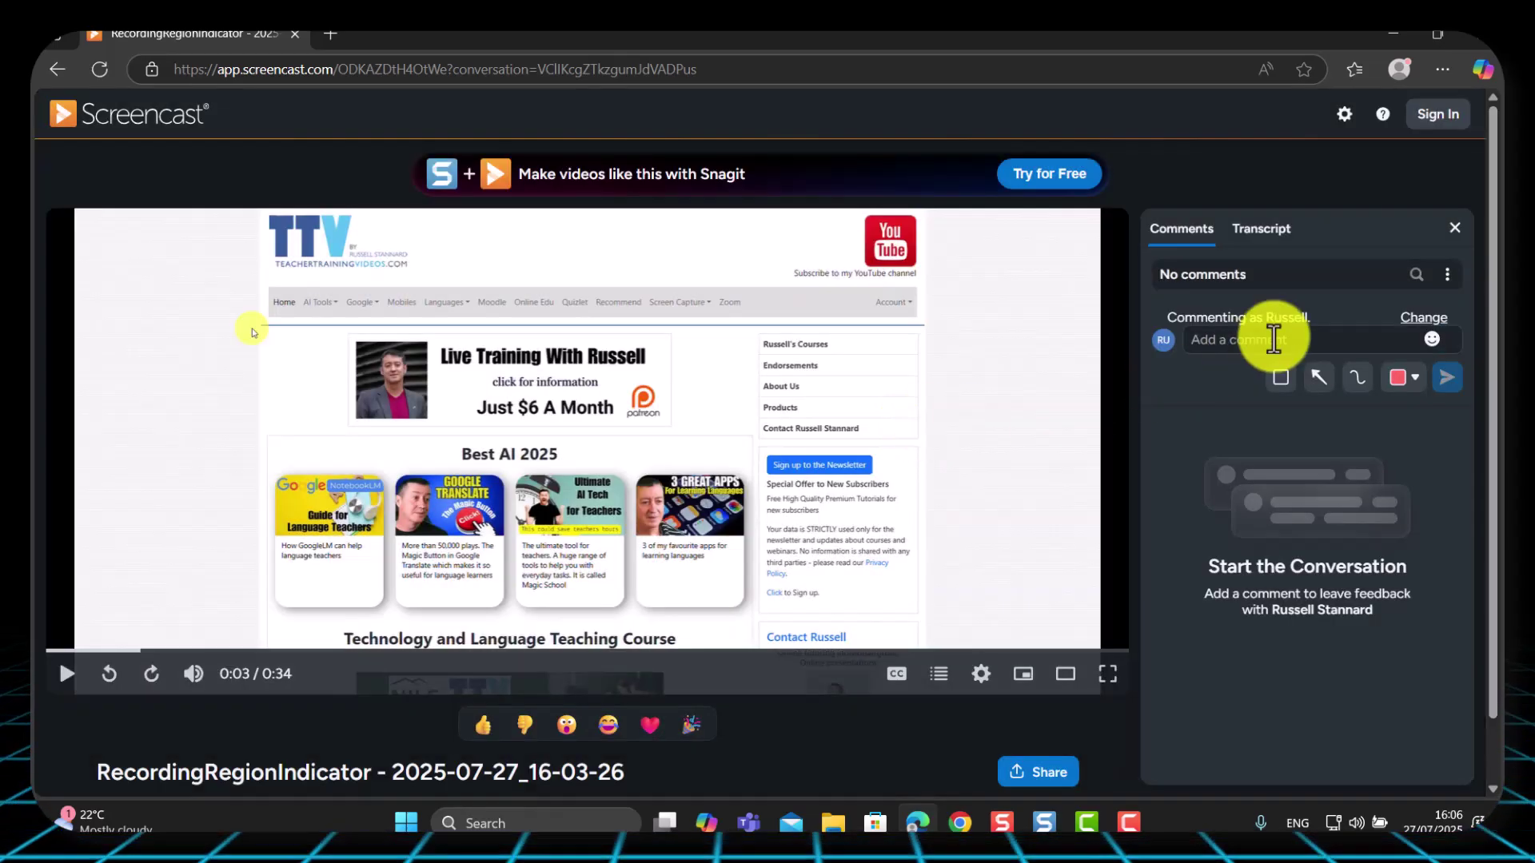
click(1319, 342)
text(This looks )
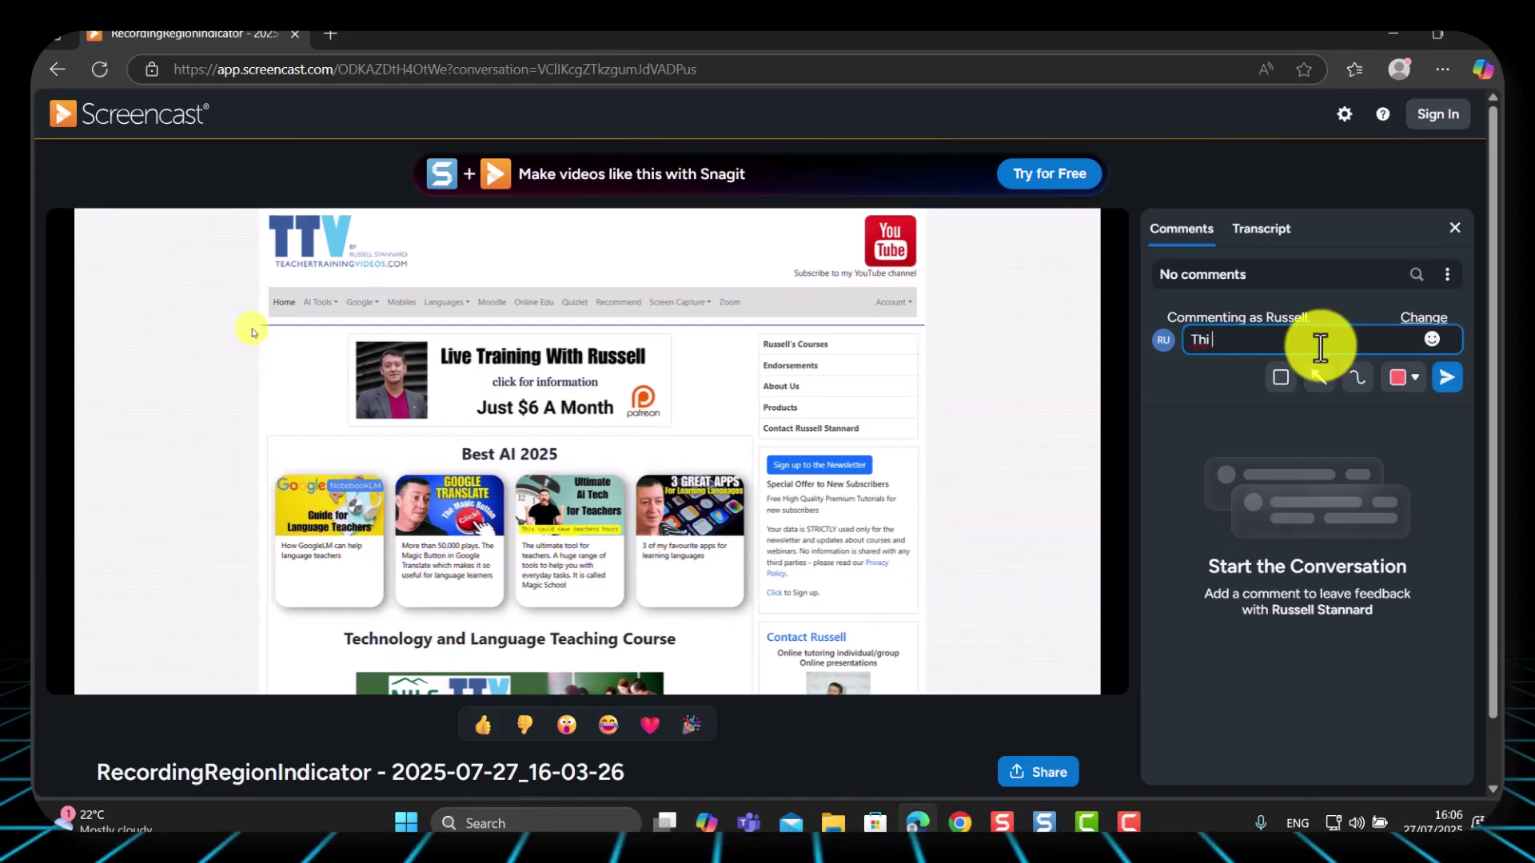
text(like a useful technology)
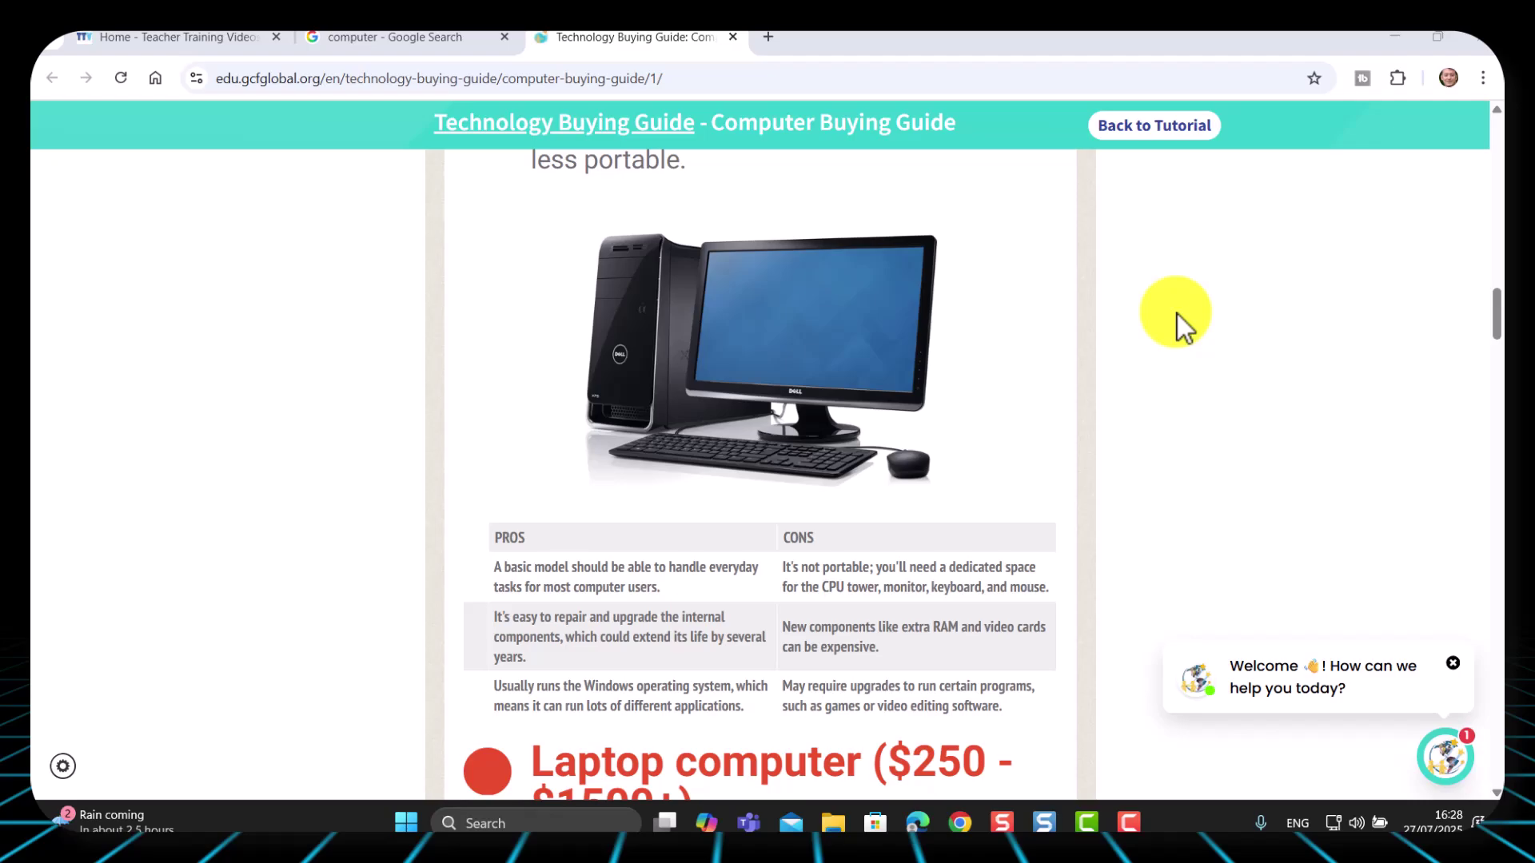
Capture a 730 × 415 region screenshot of the desktop computer picture
click(1003, 822)
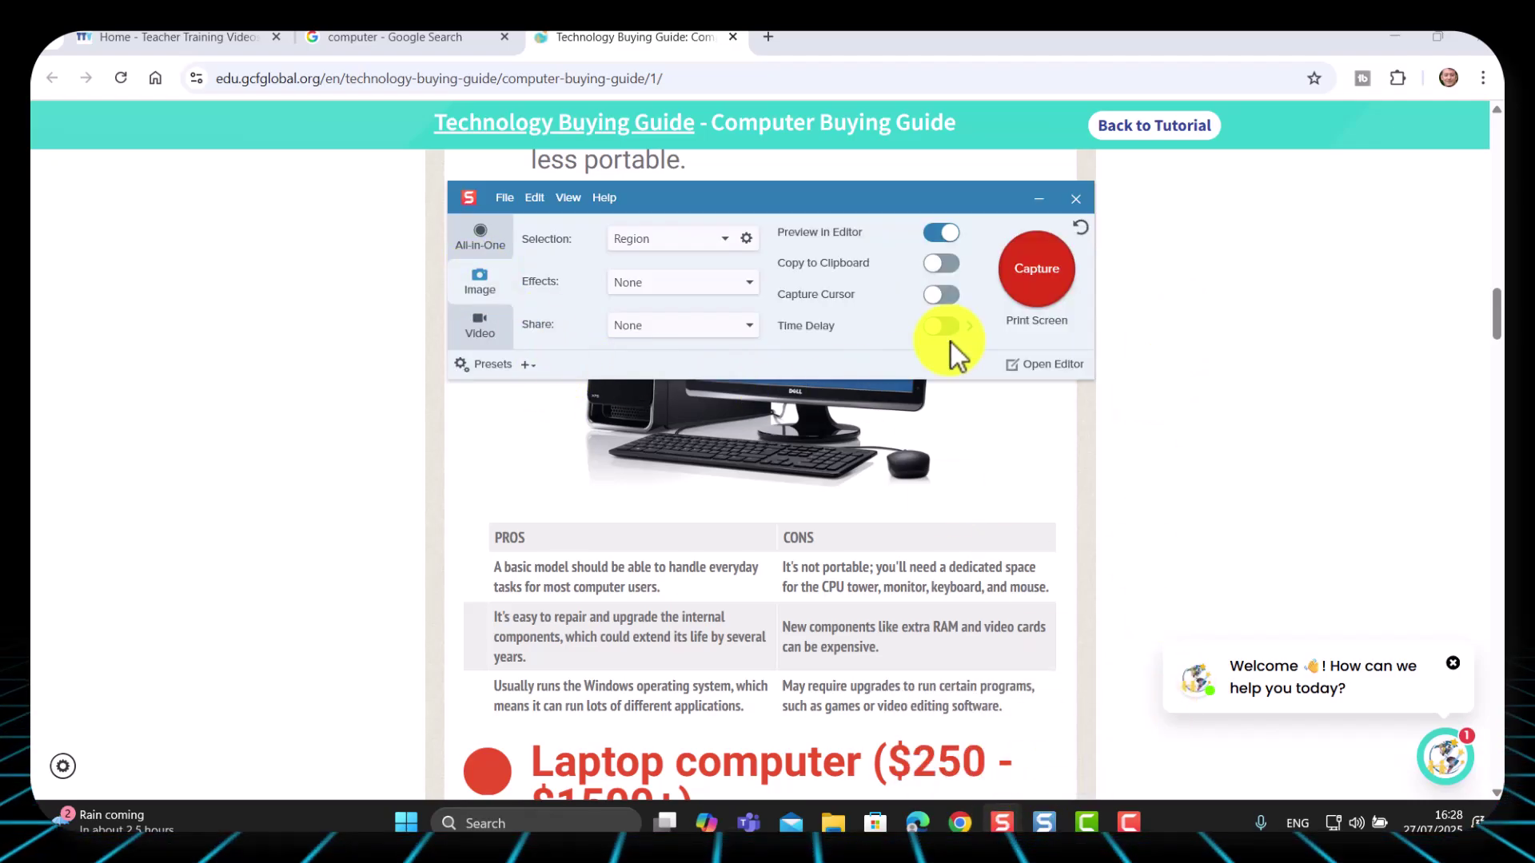
click(1034, 290)
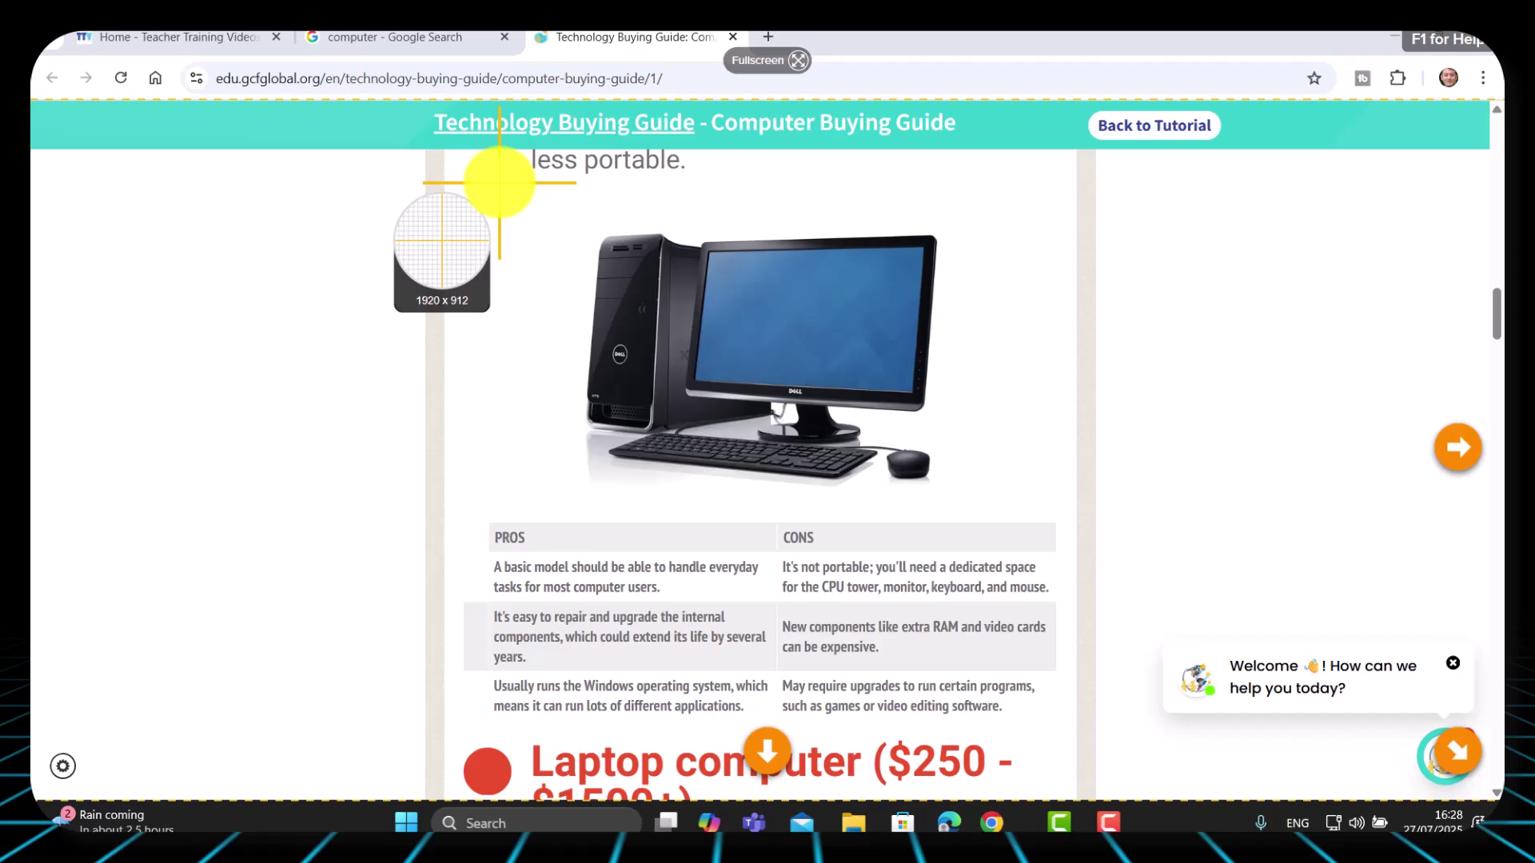
drag(499, 182, 1061, 501)
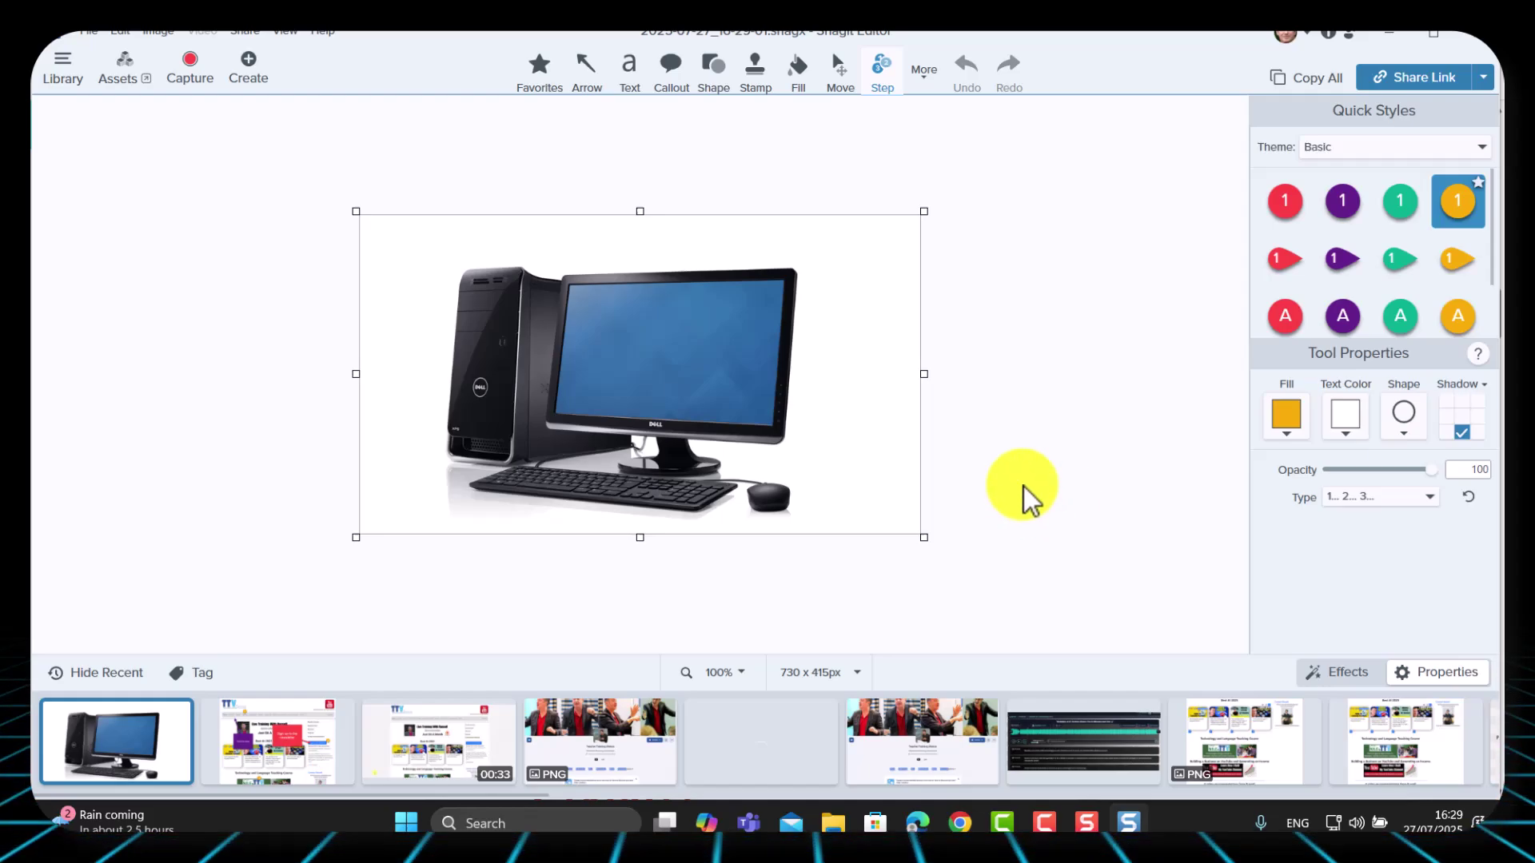
Place Step markers 1–5 on the mouse, monitor, tower, keyboard and monitor stand
click(924, 83)
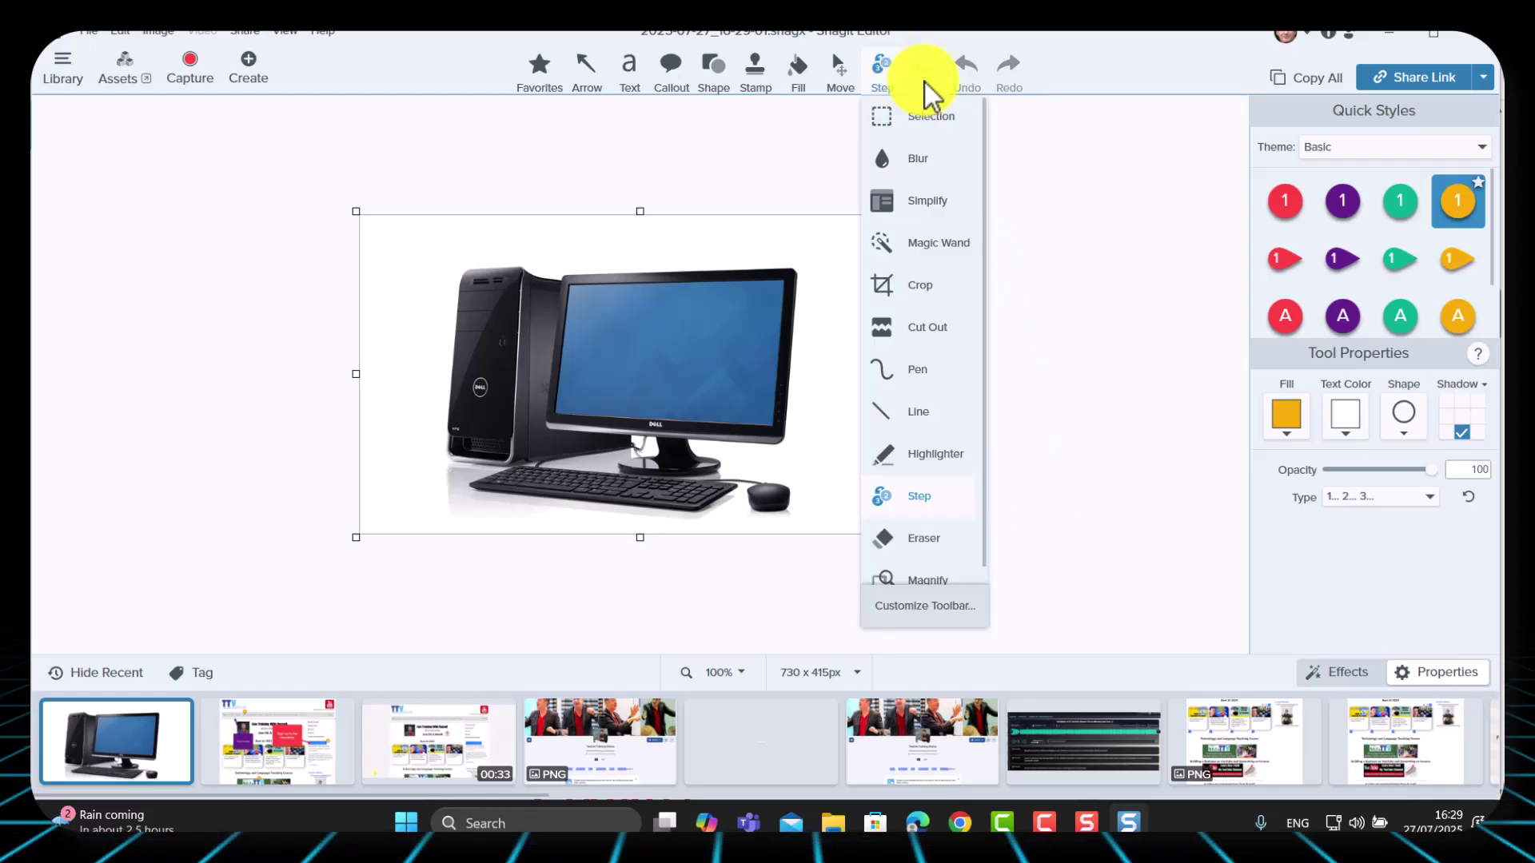
click(917, 502)
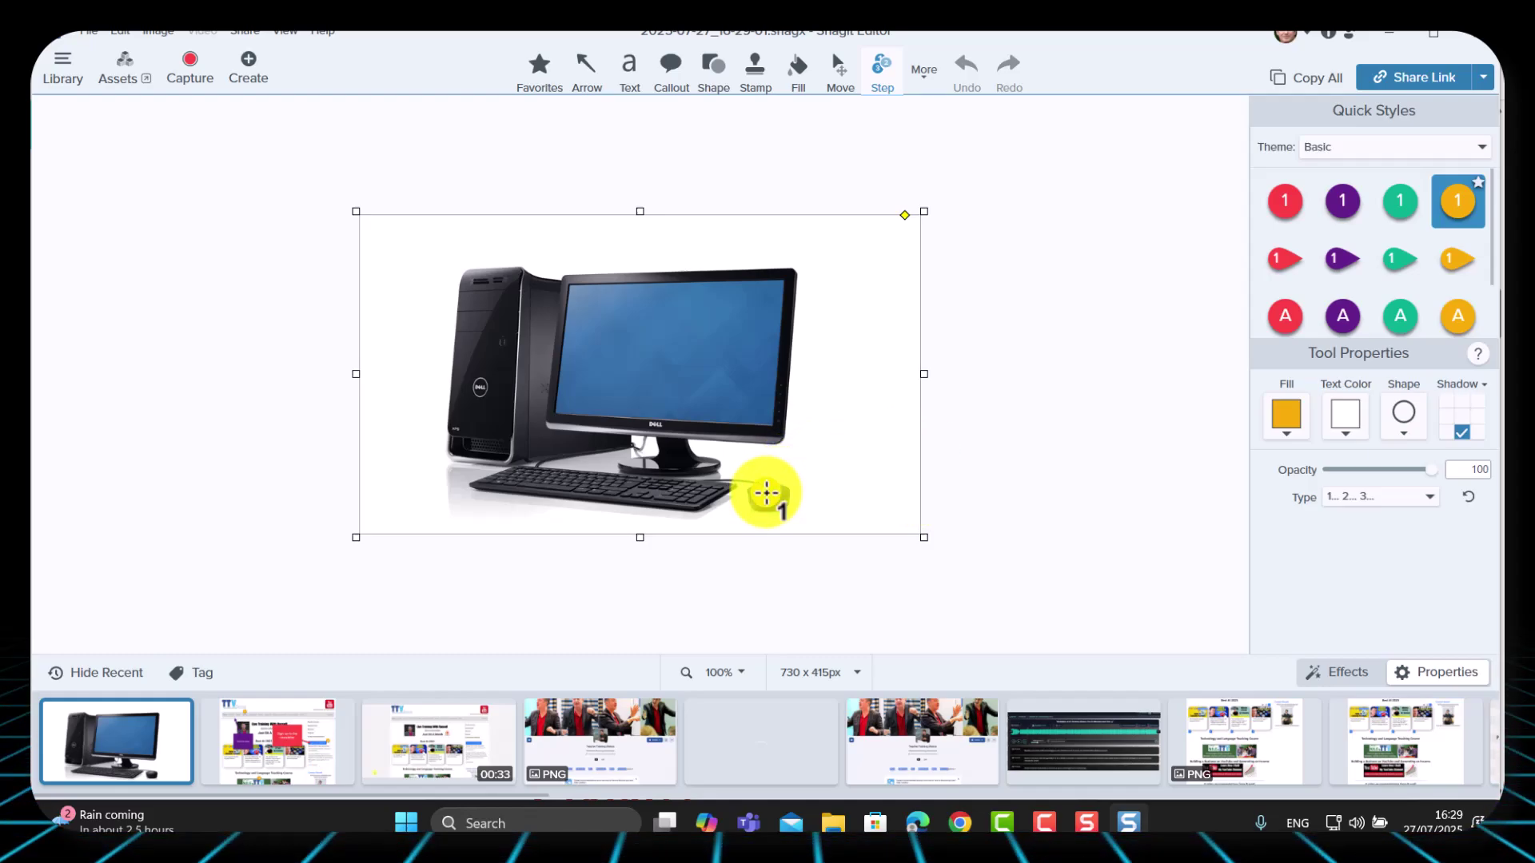
click(765, 494)
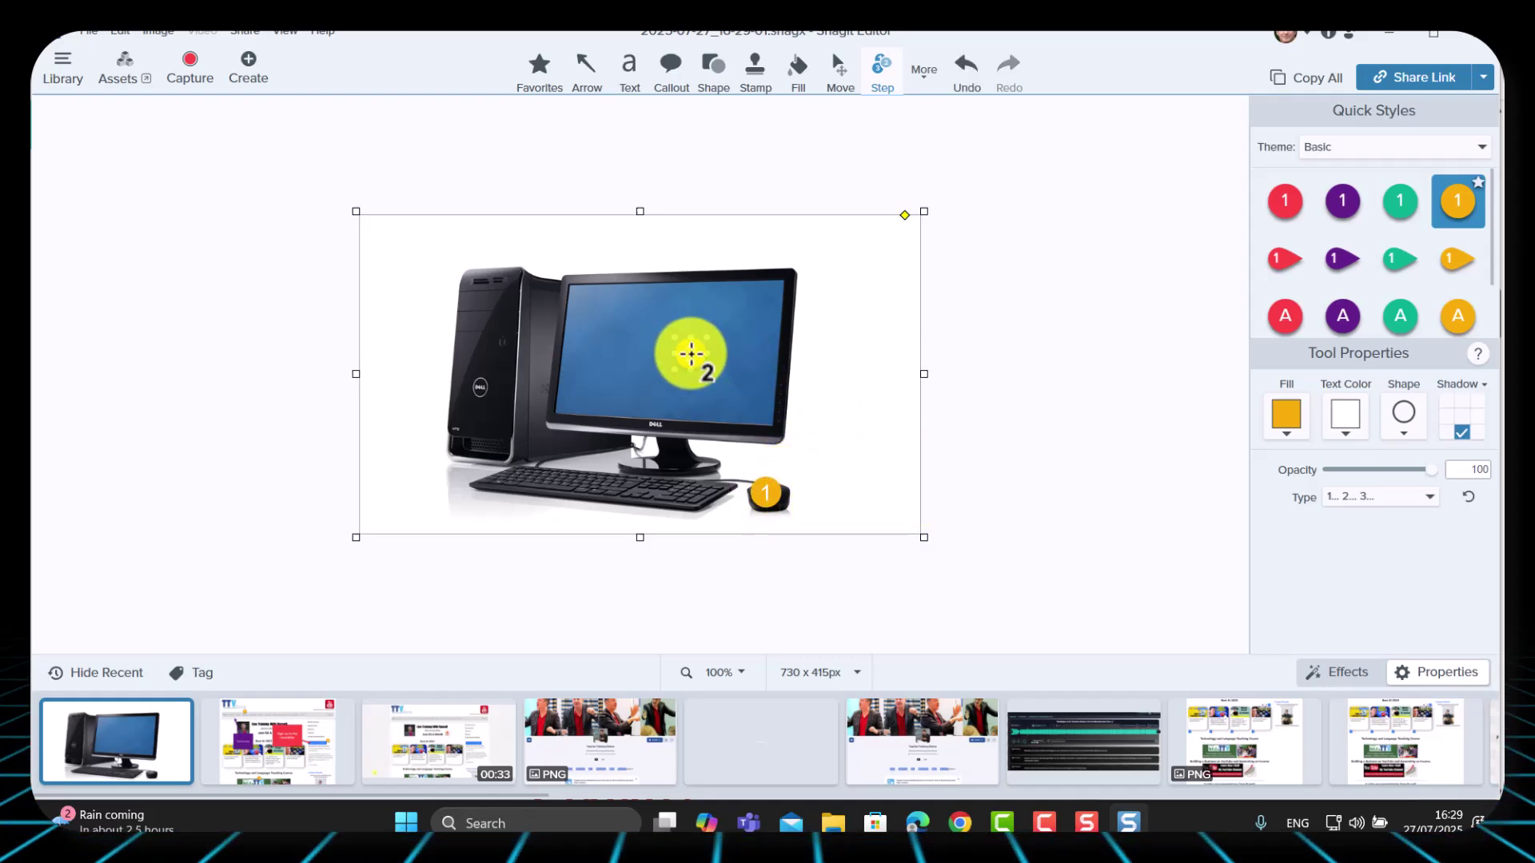
click(691, 354)
click(482, 338)
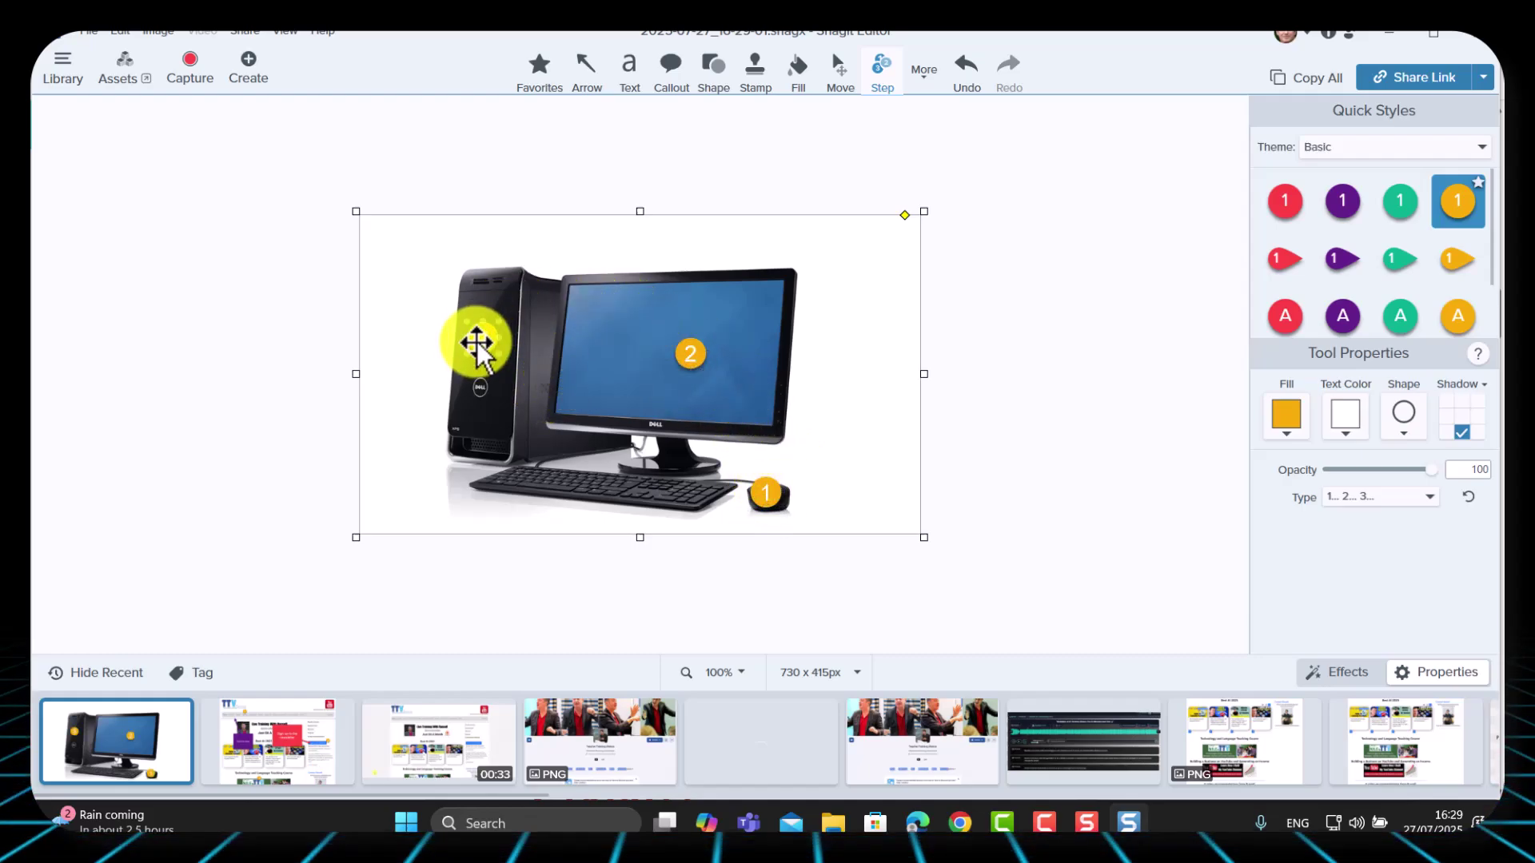
click(547, 490)
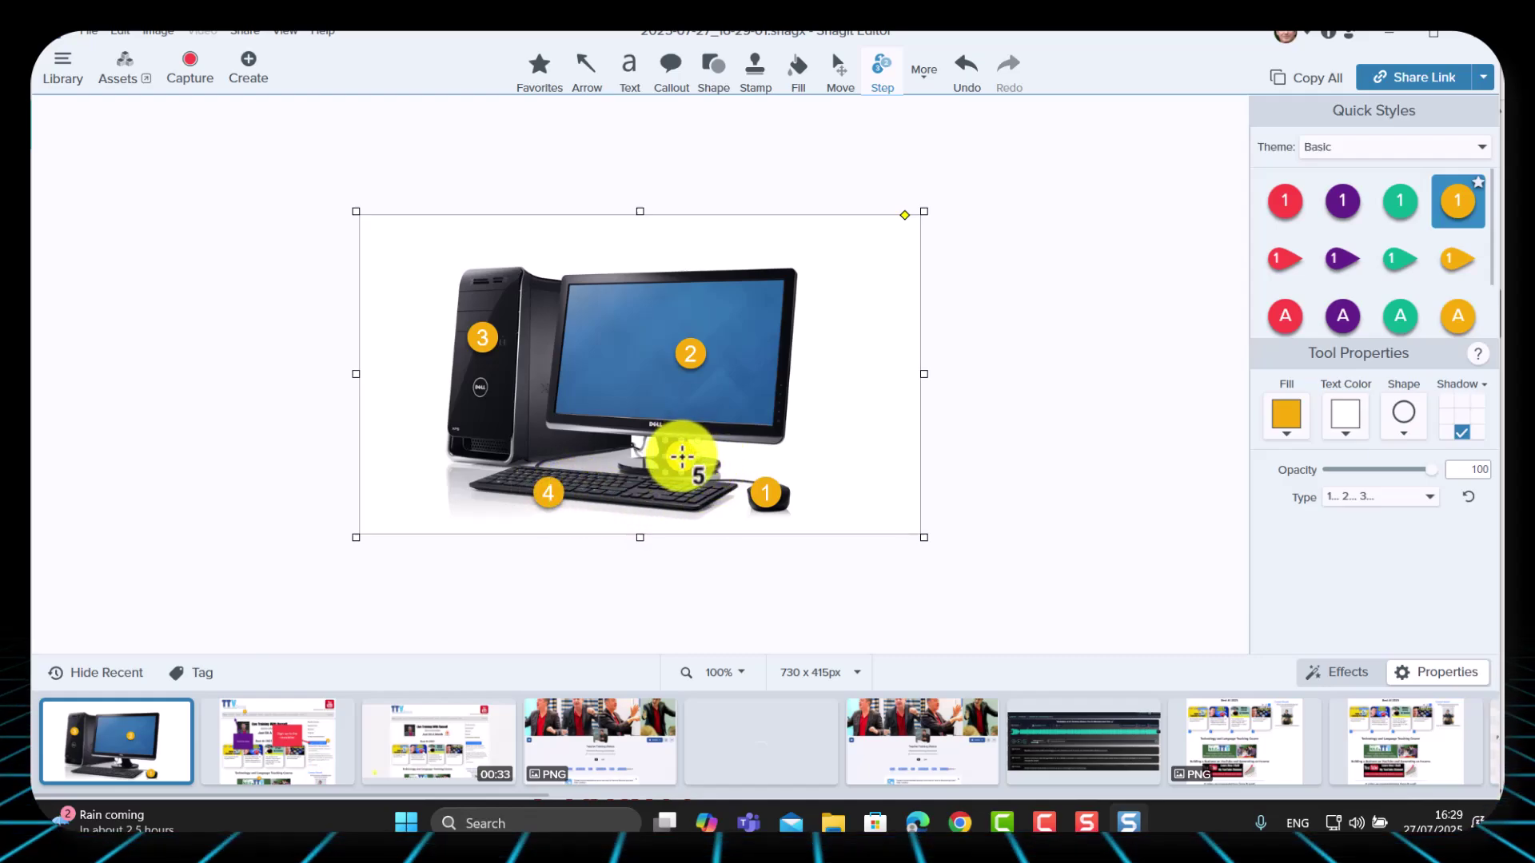
click(681, 458)
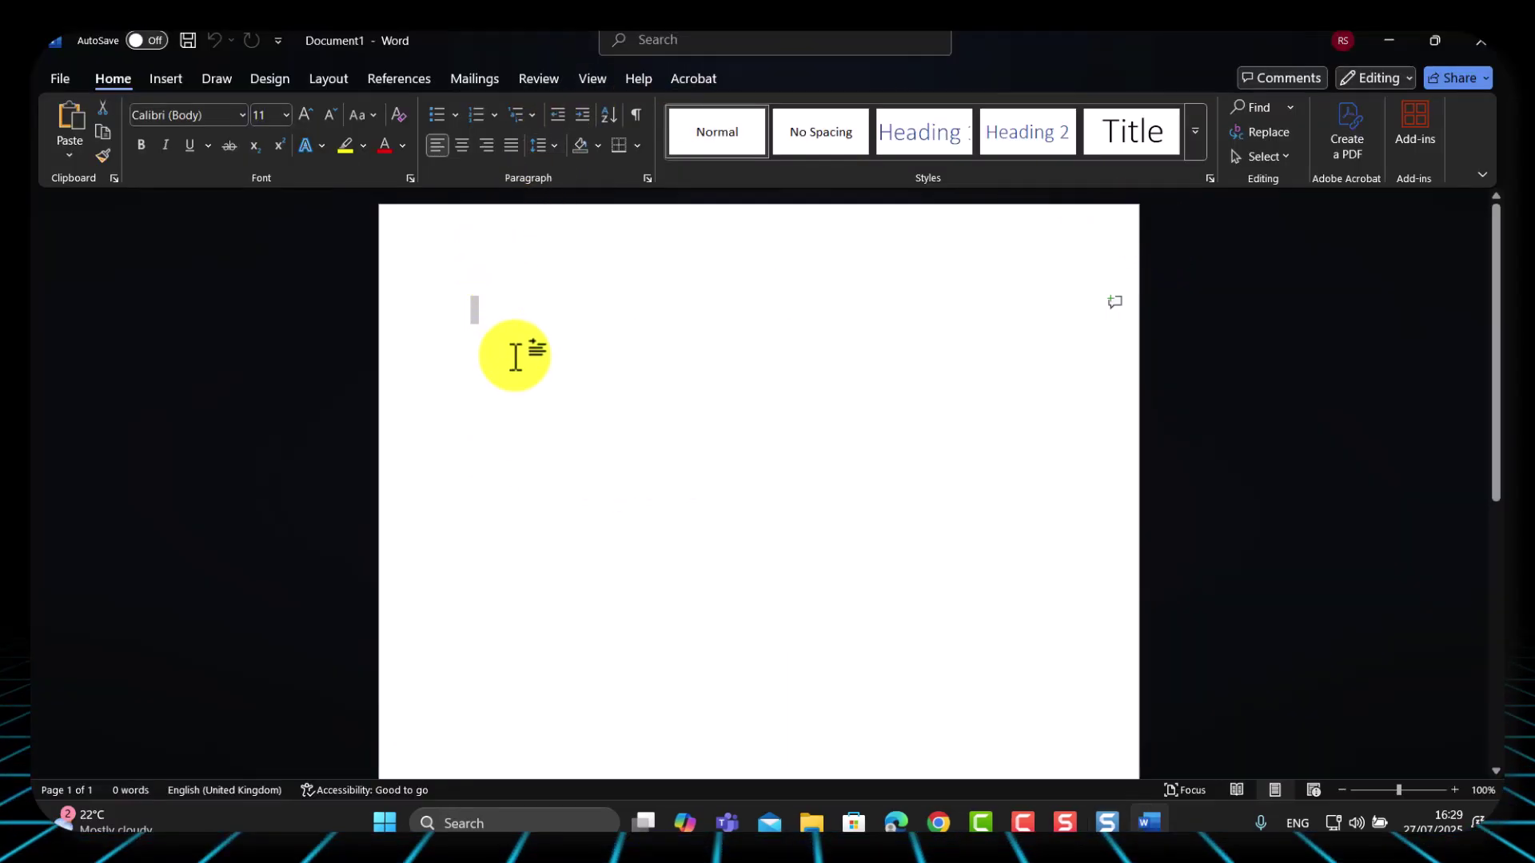
Add the 'Computer Words' title, paste the numbered picture, finish lines 1–5, and insert a 'Name the ob…' line
text(C)
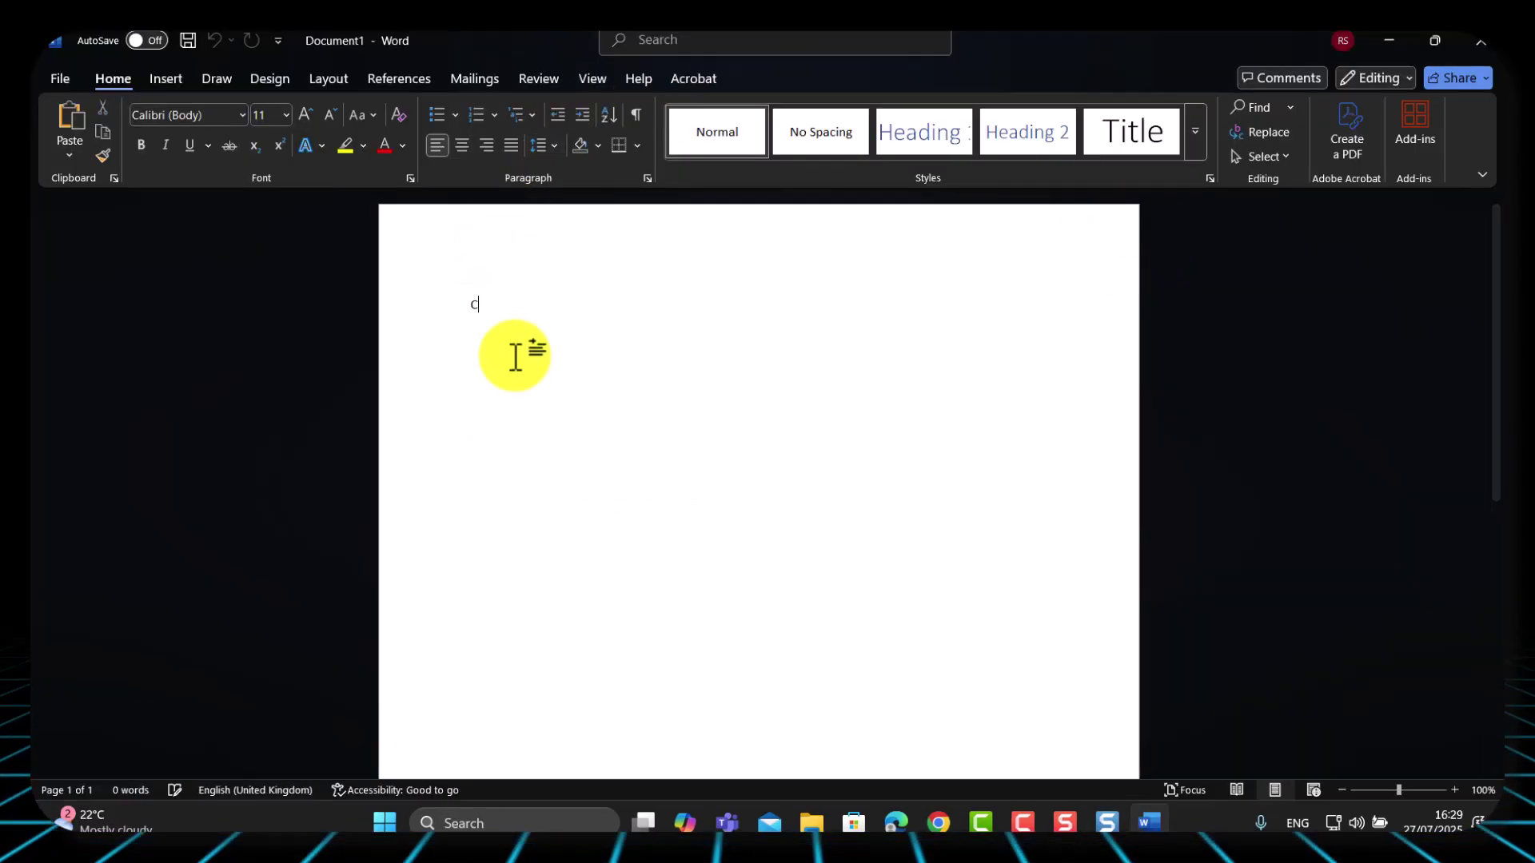
text(omputer )
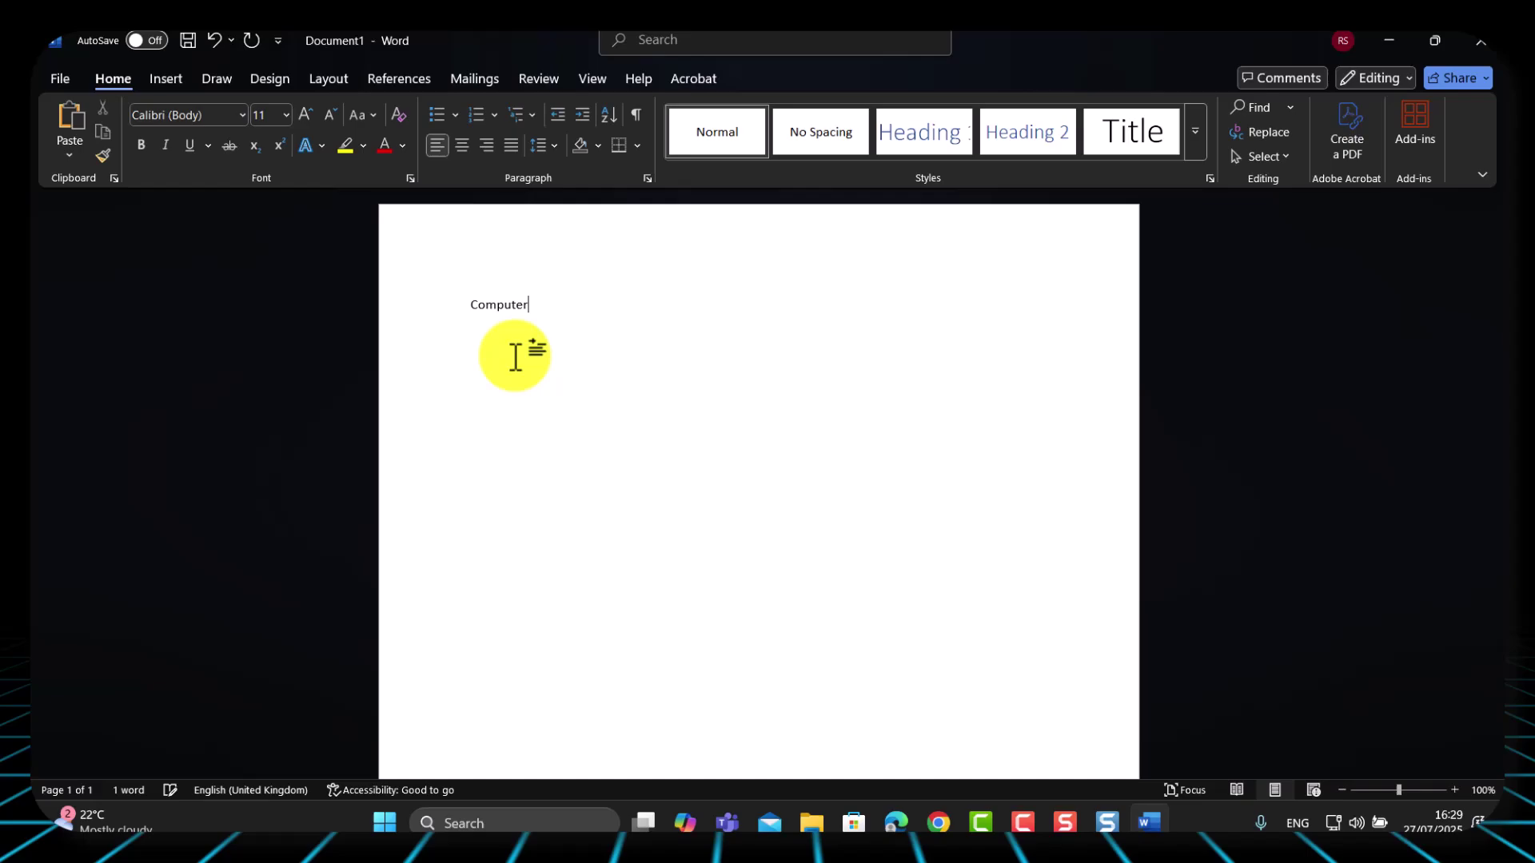
text(Words)
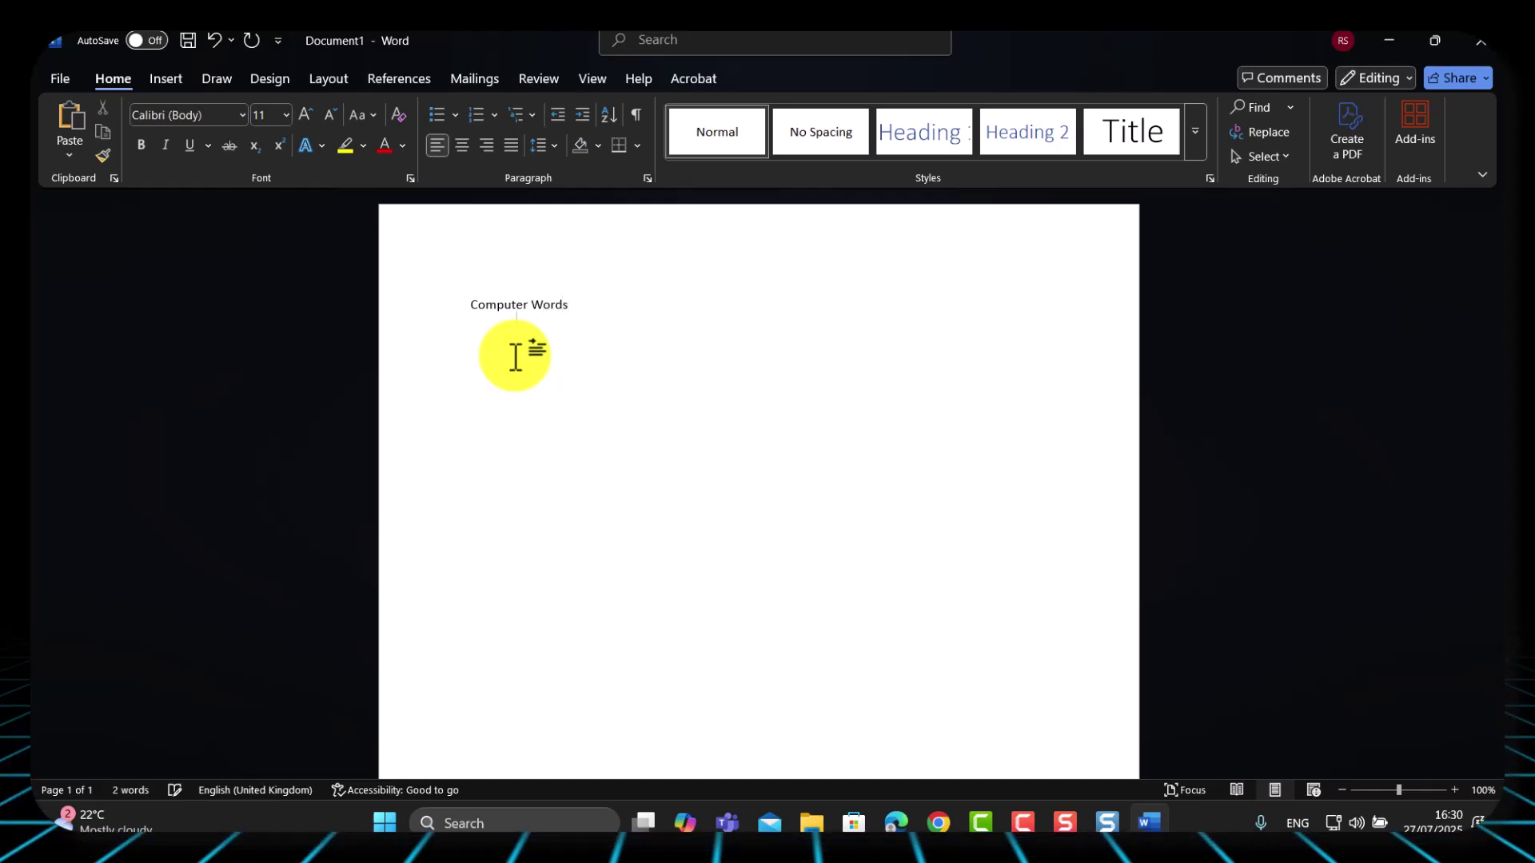
key(ctrl+v)
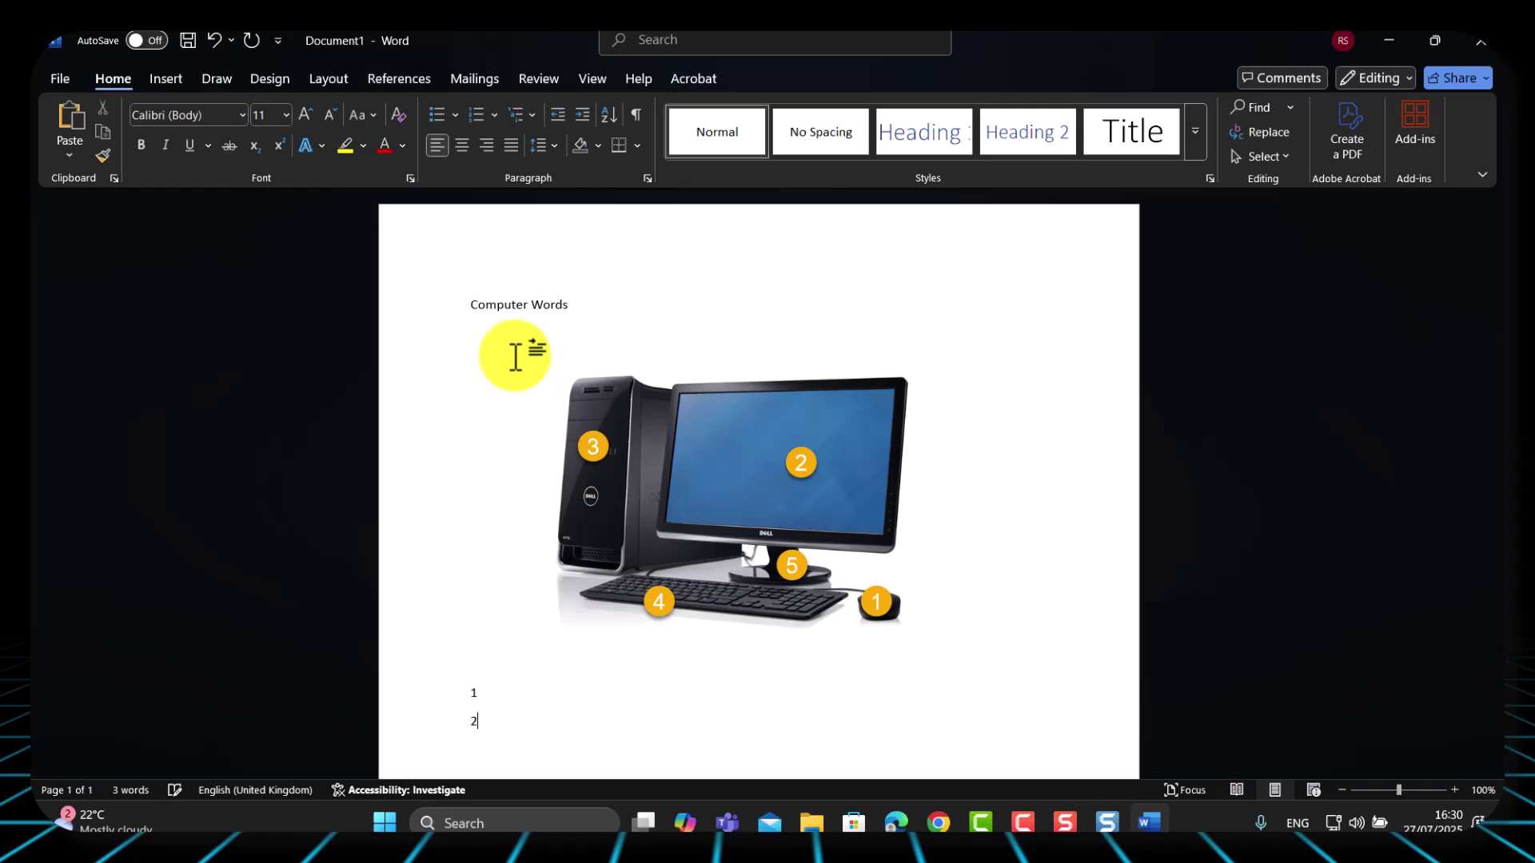
key(Return)
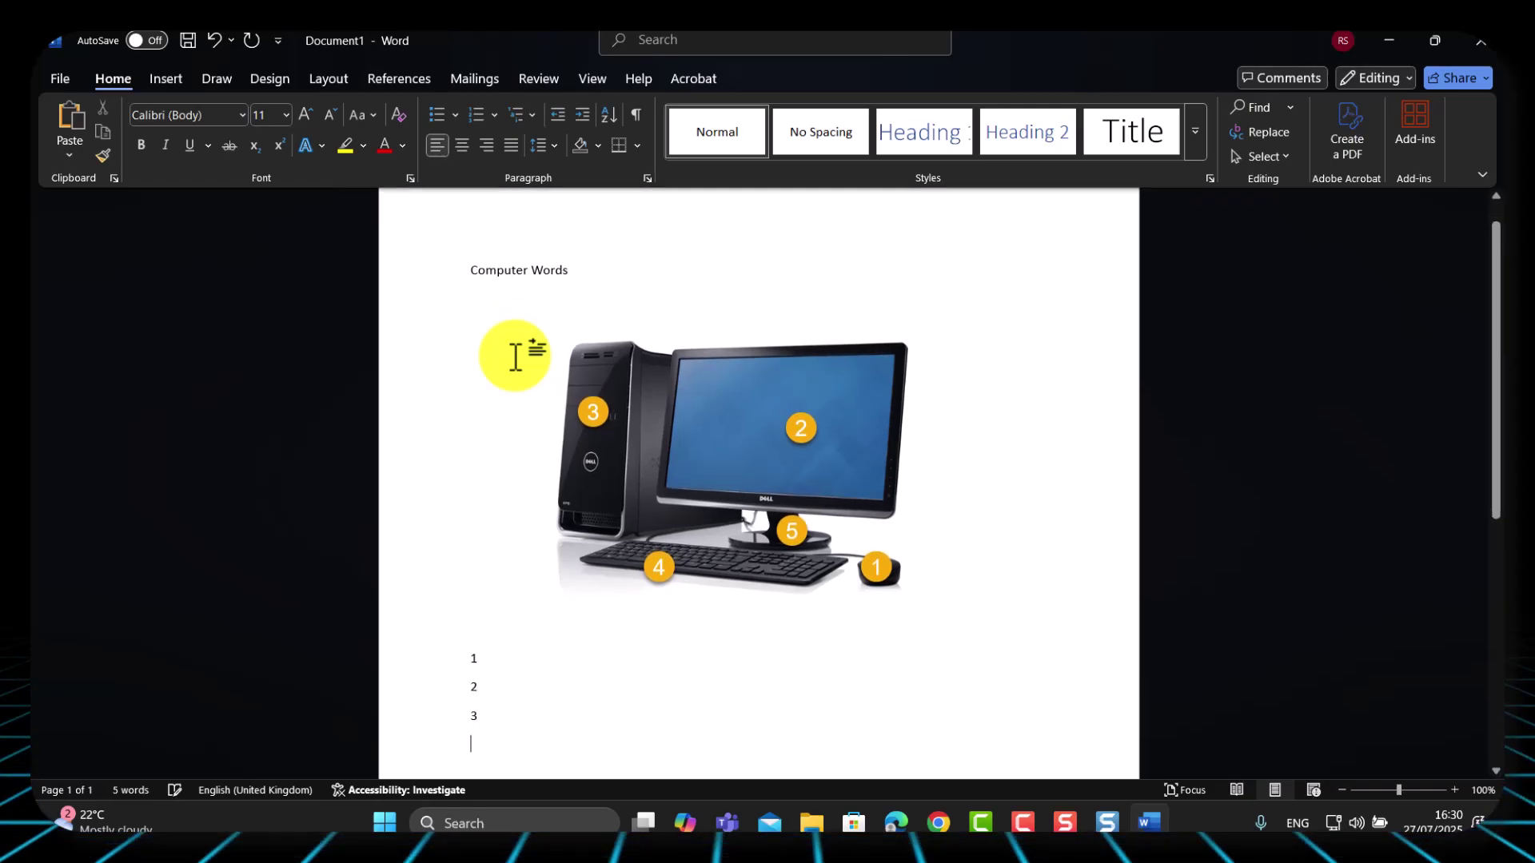
text(4)
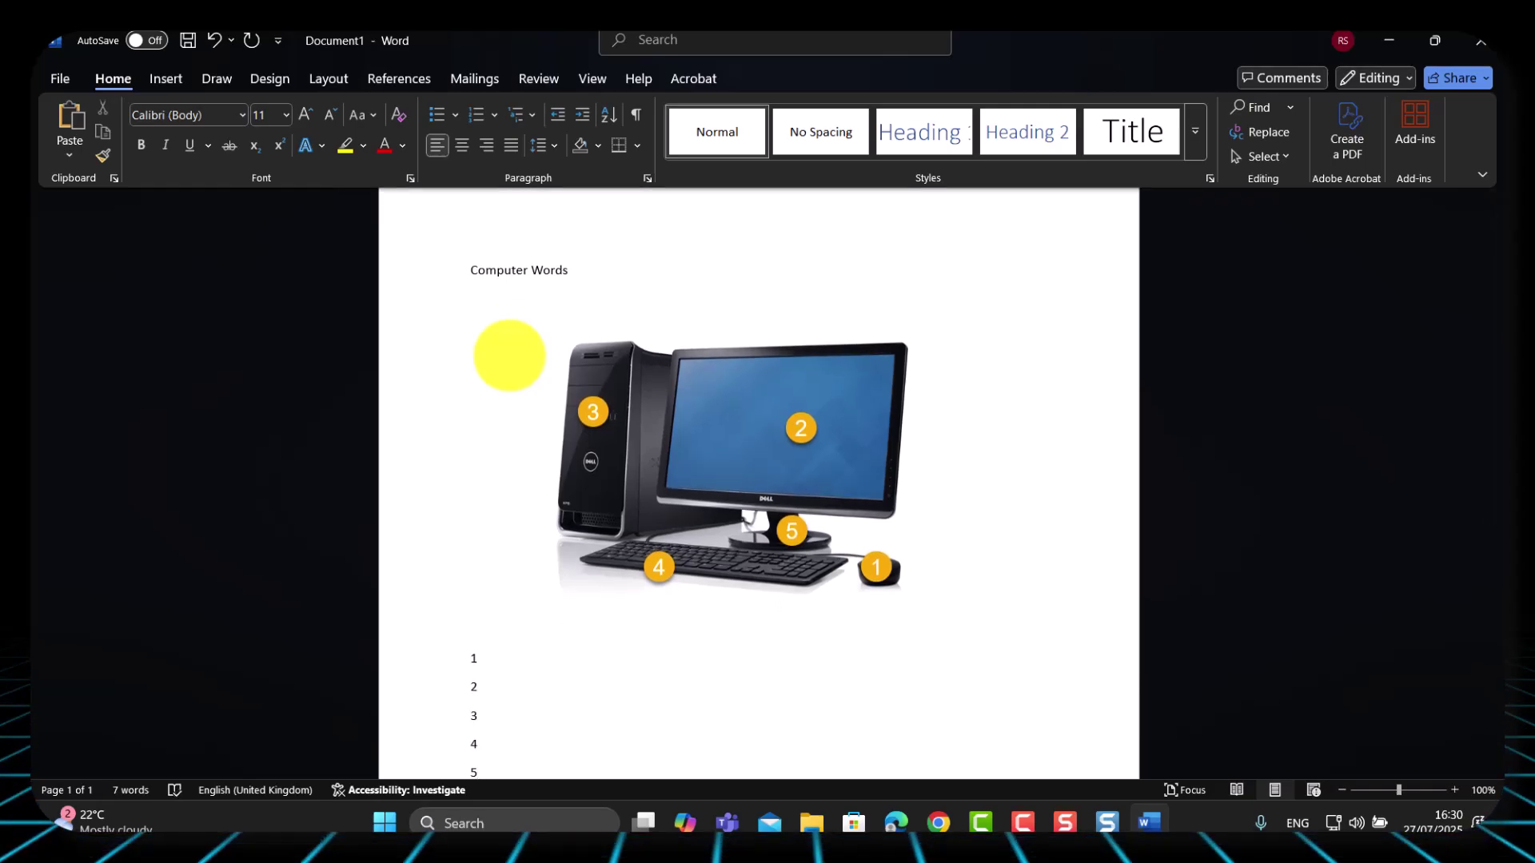
click(489, 639)
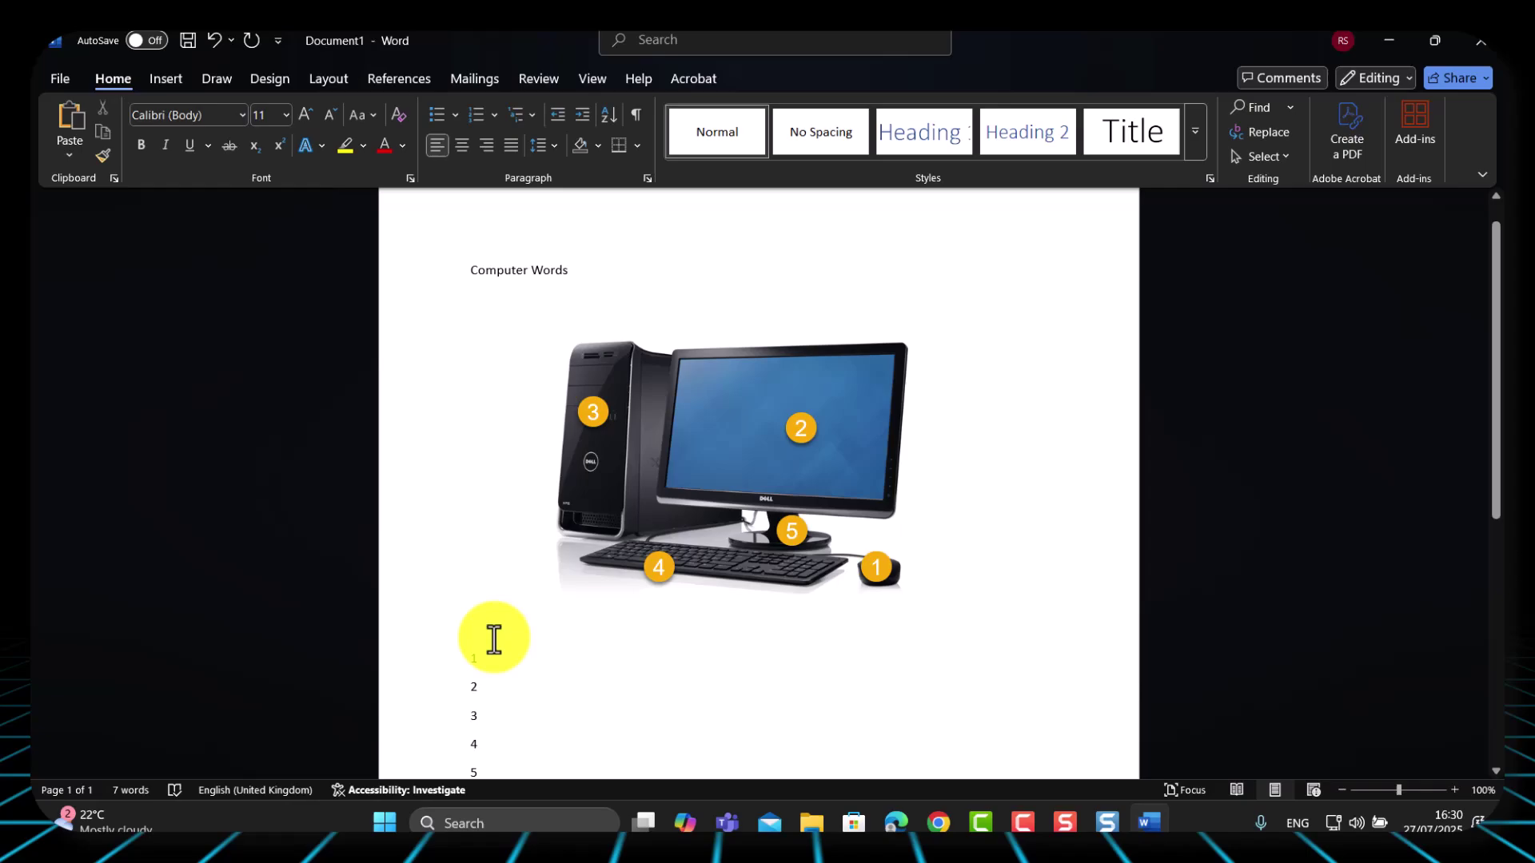
text(Name)
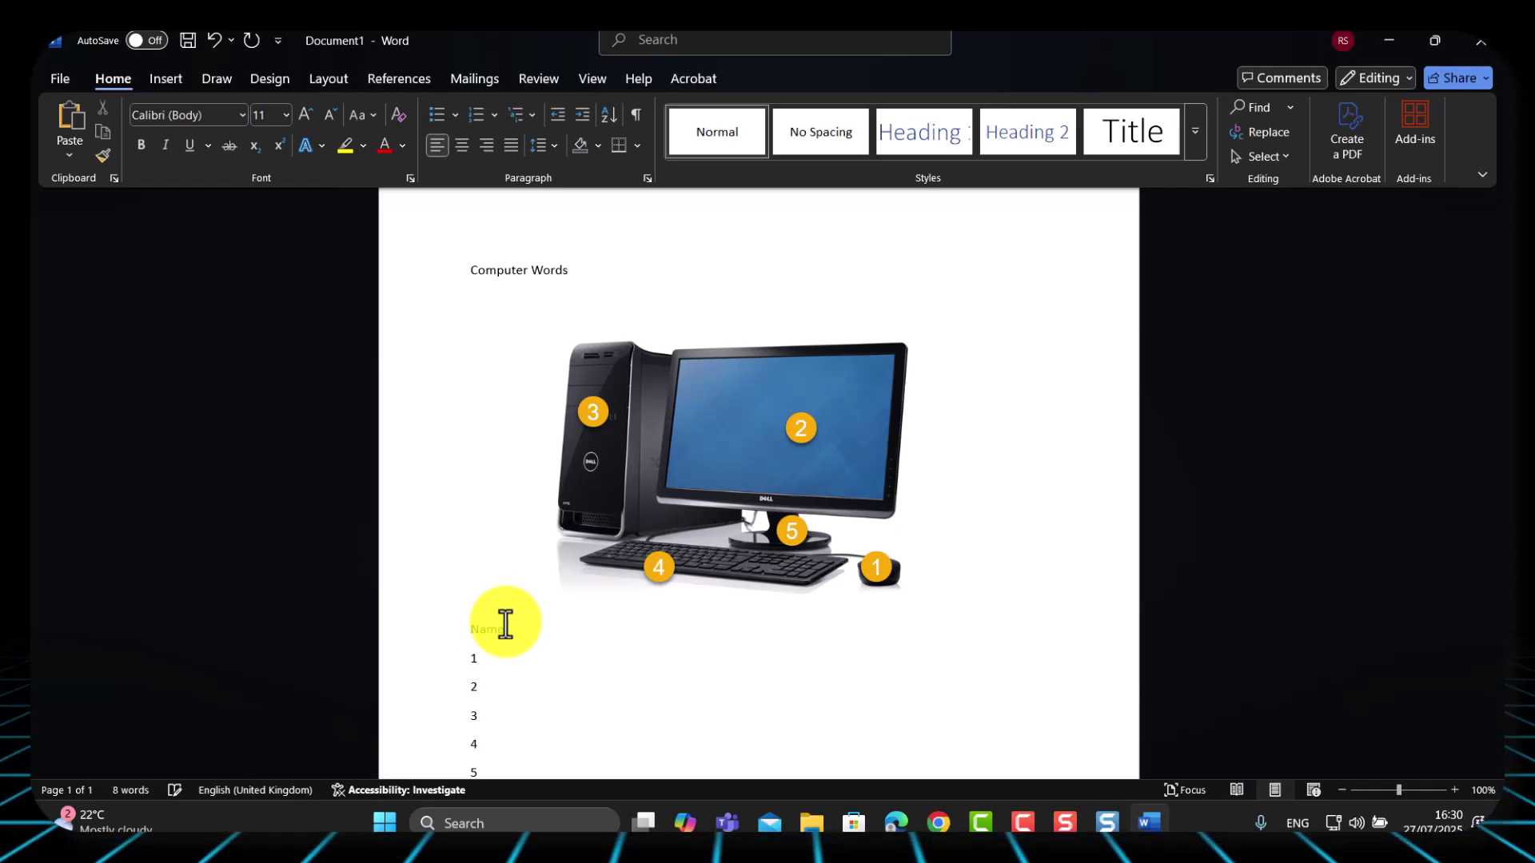
text( the ob)
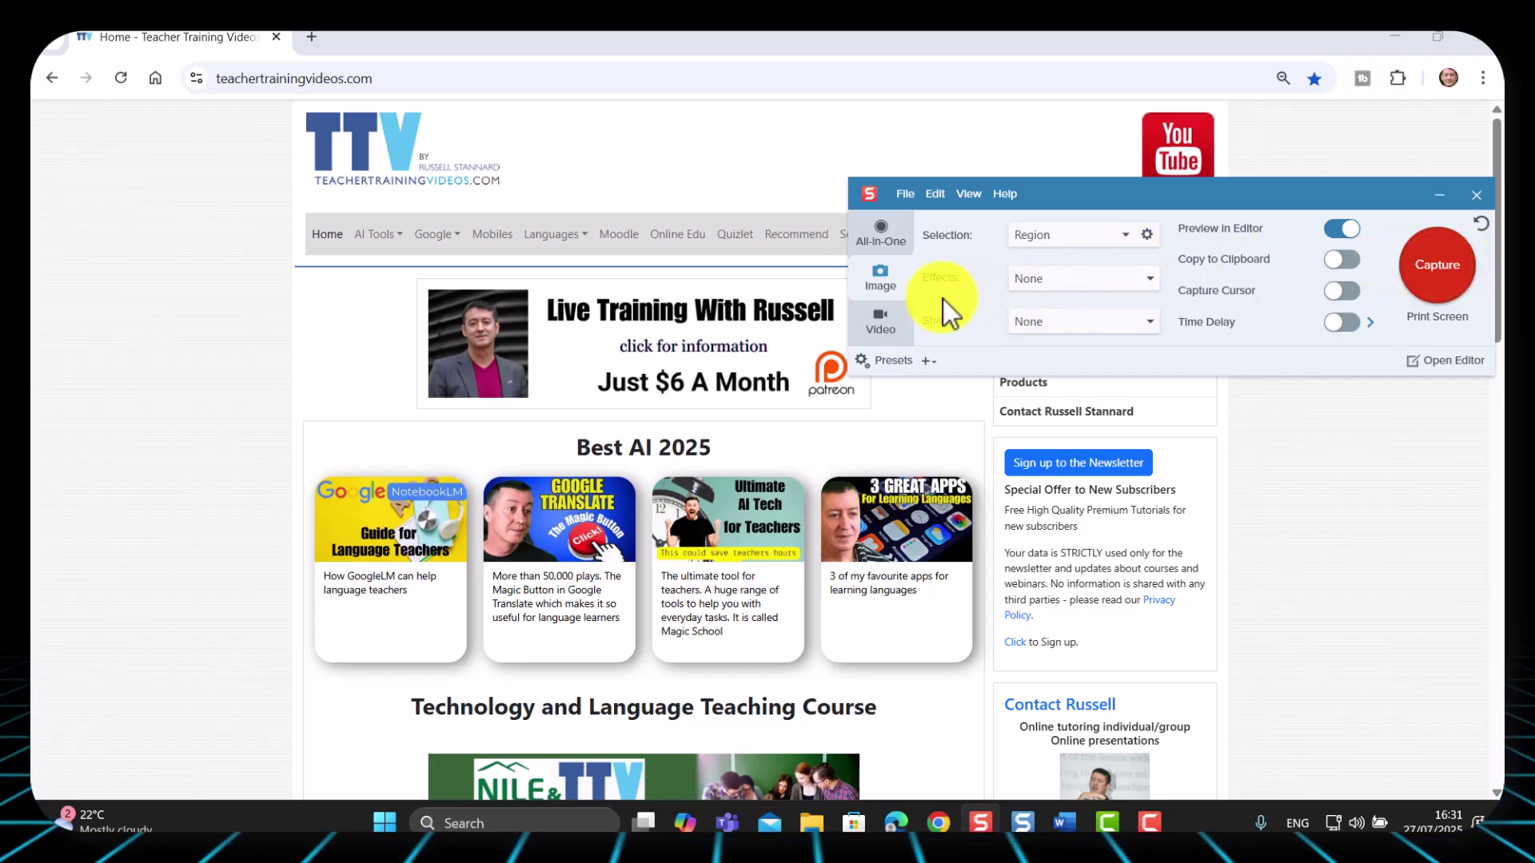
Capture a 1220 × 911 region screenshot of the Teacher Training Videos home page
click(1440, 266)
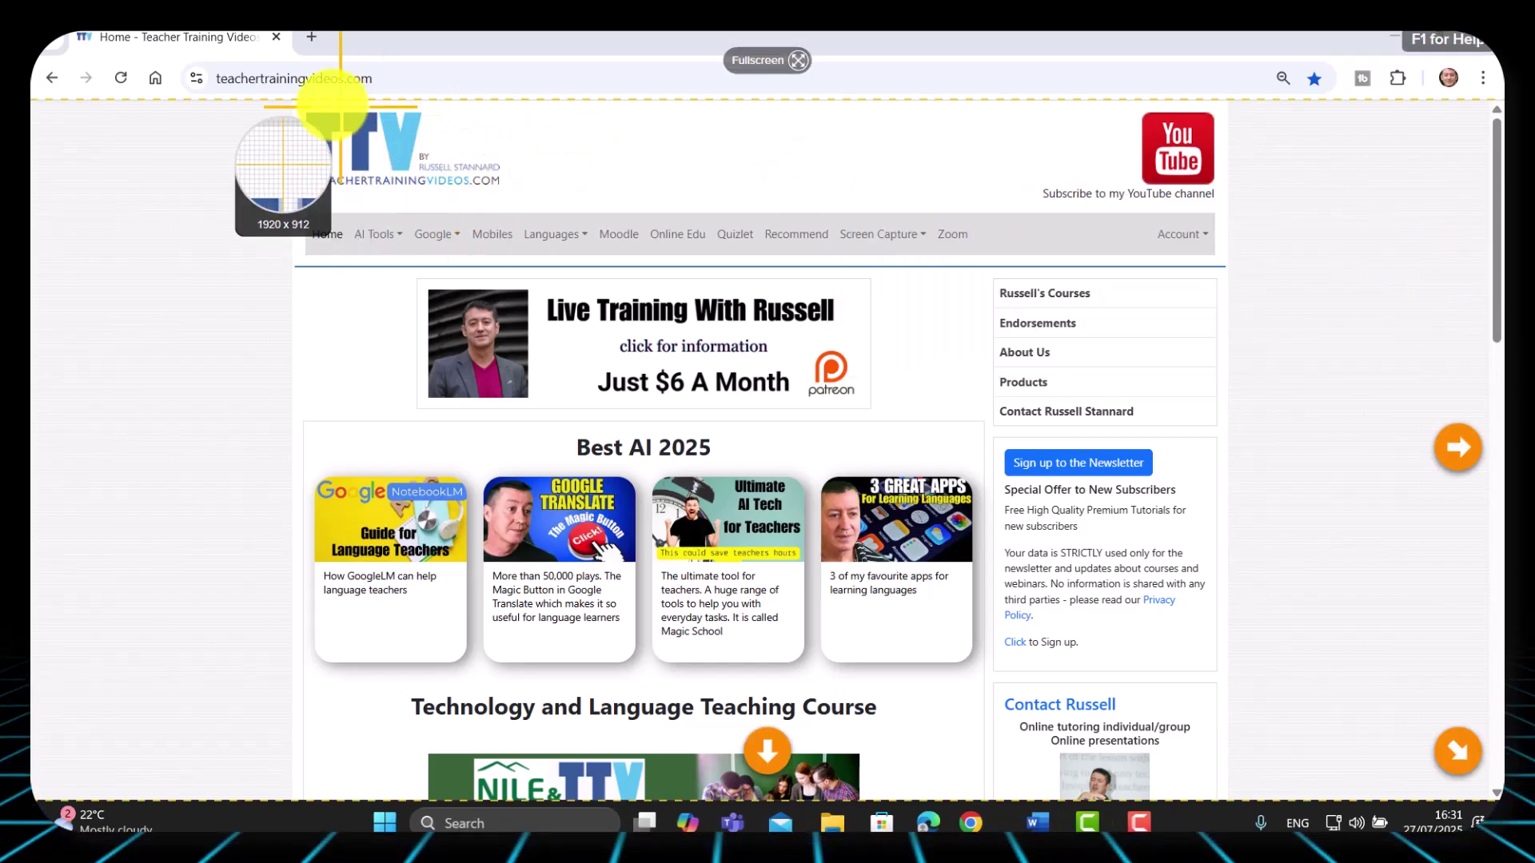
drag(284, 256, 1228, 799)
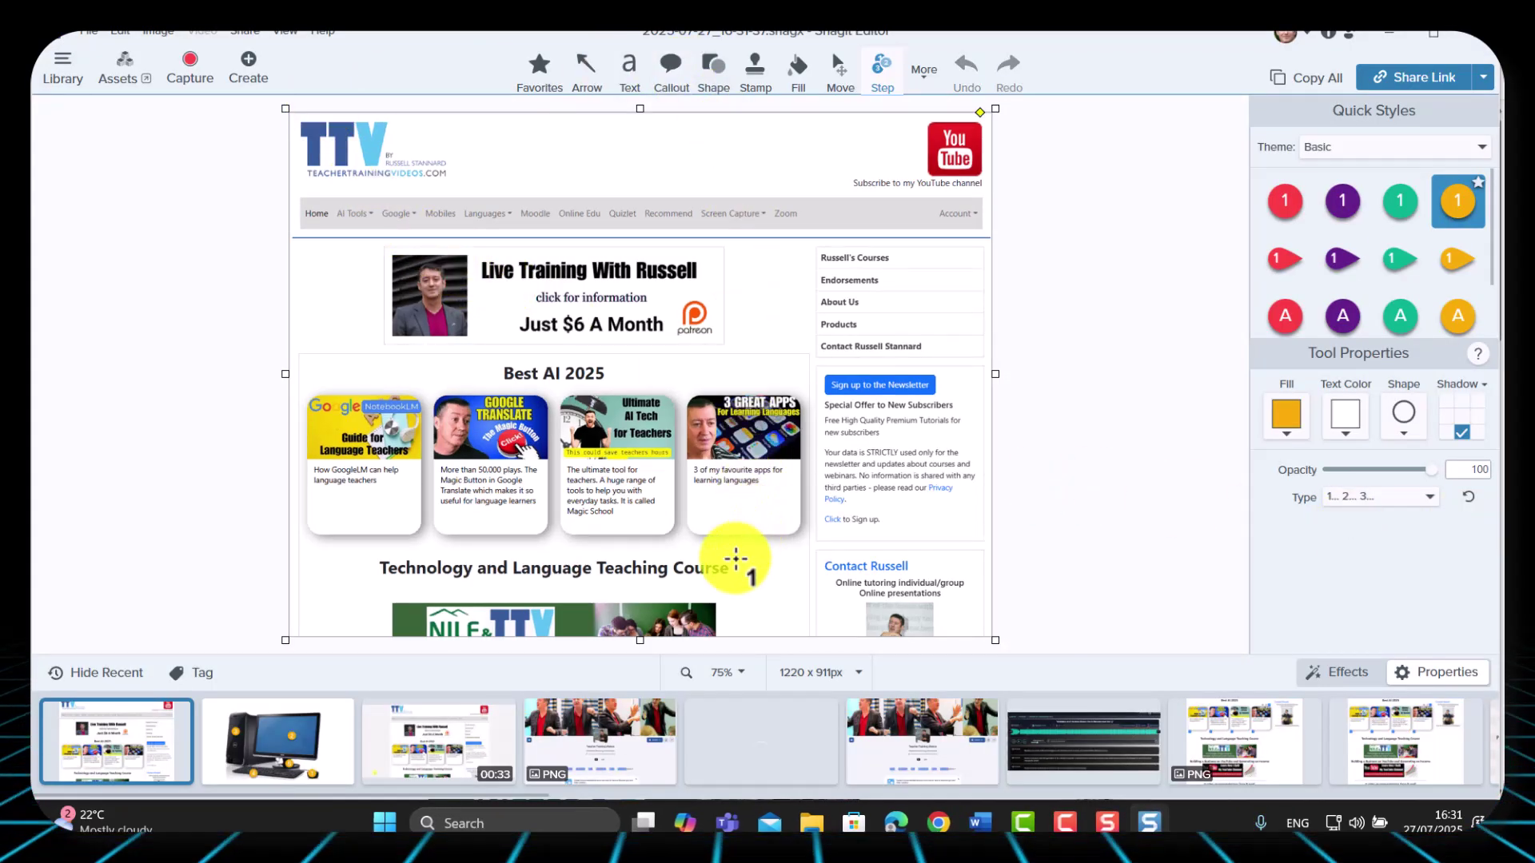
click(88, 31)
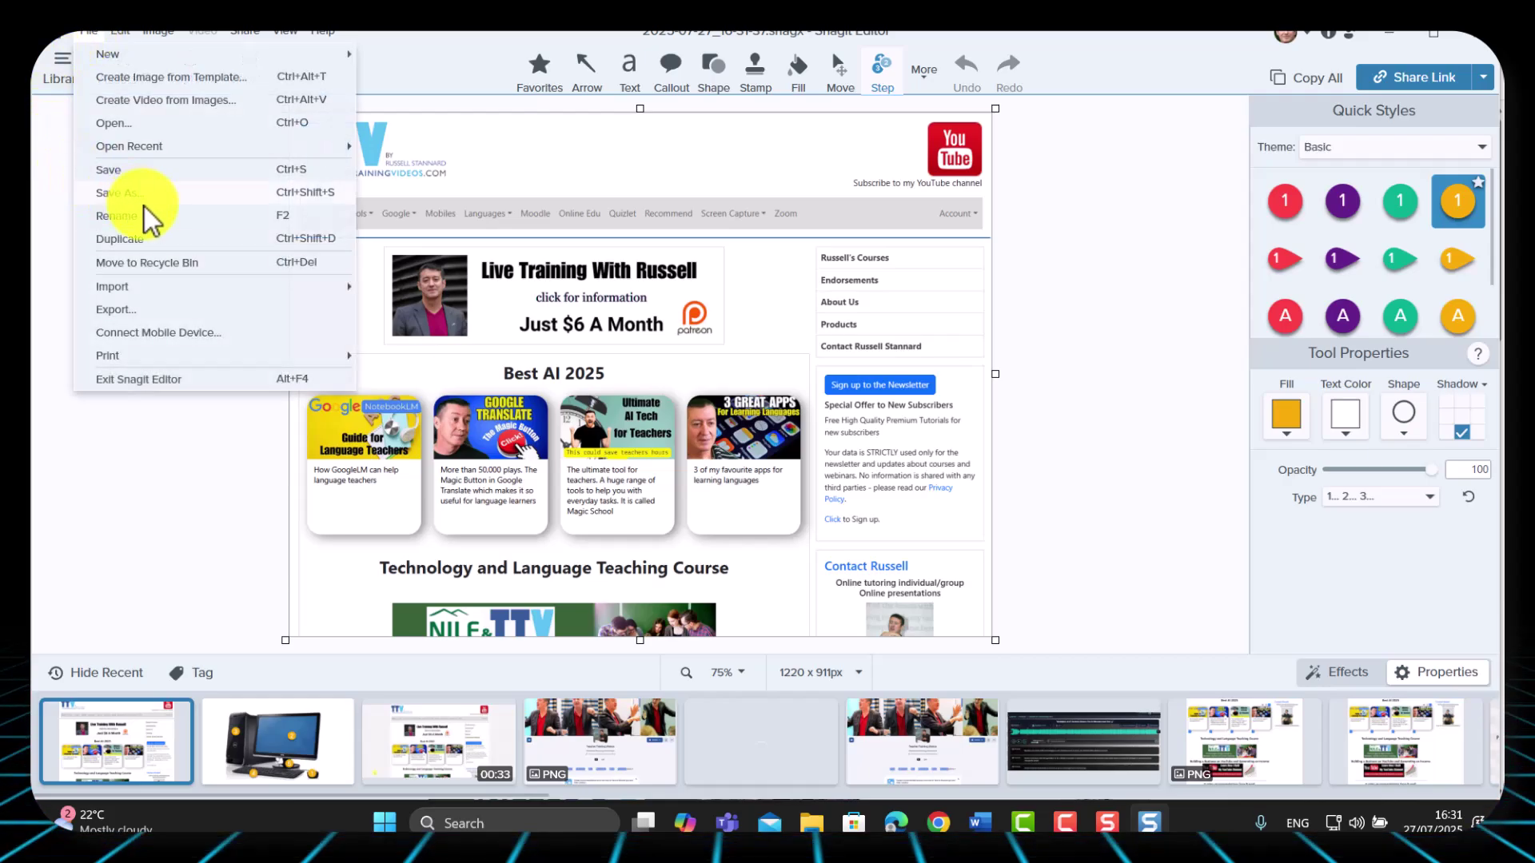
click(157, 513)
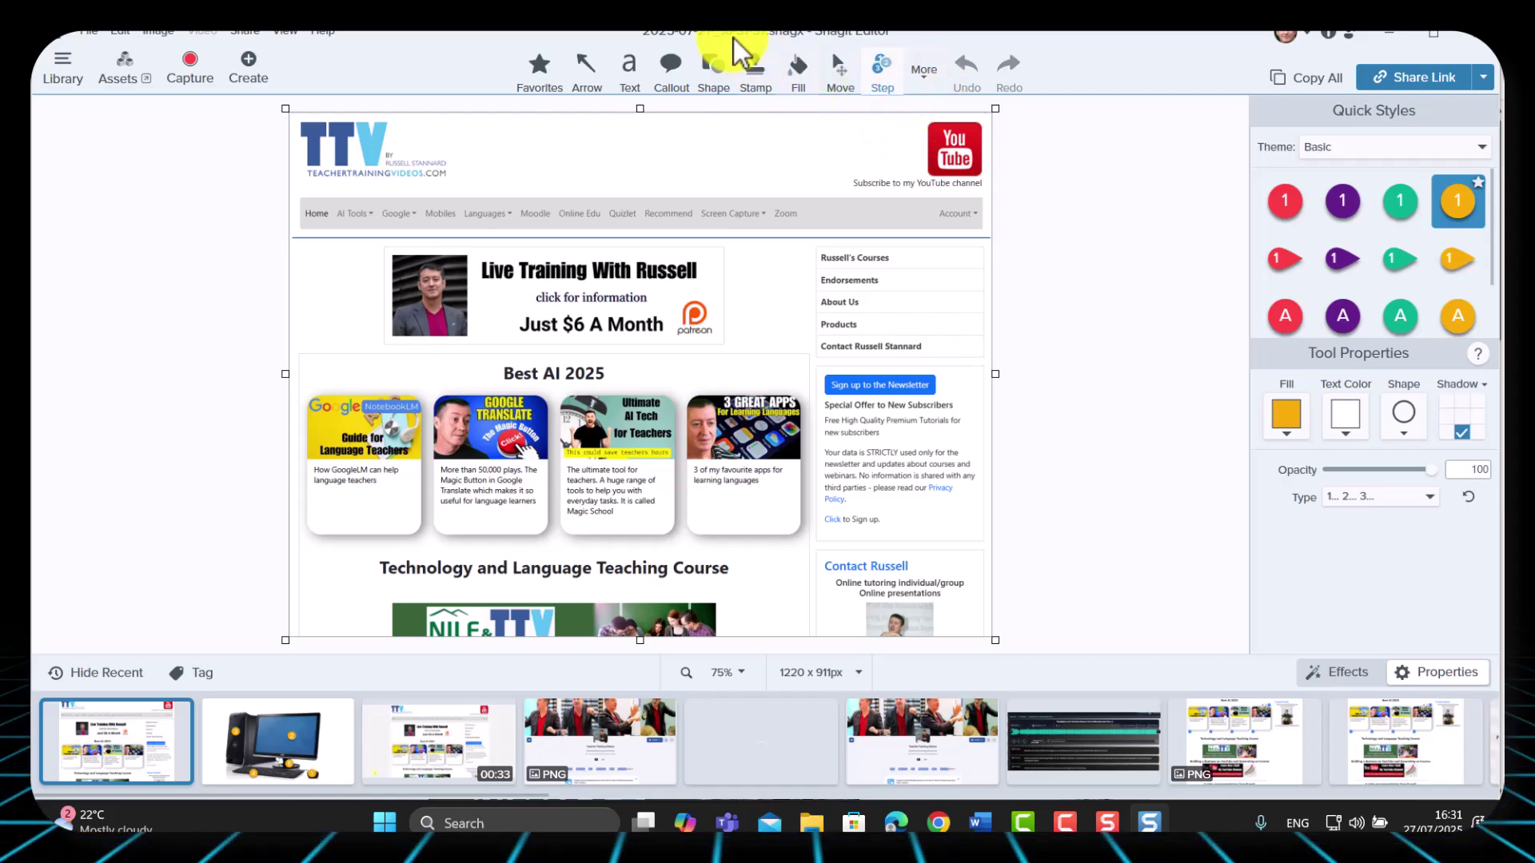
Add a callout reading 'Videos' with its tail pointing at the navigation bar
click(670, 70)
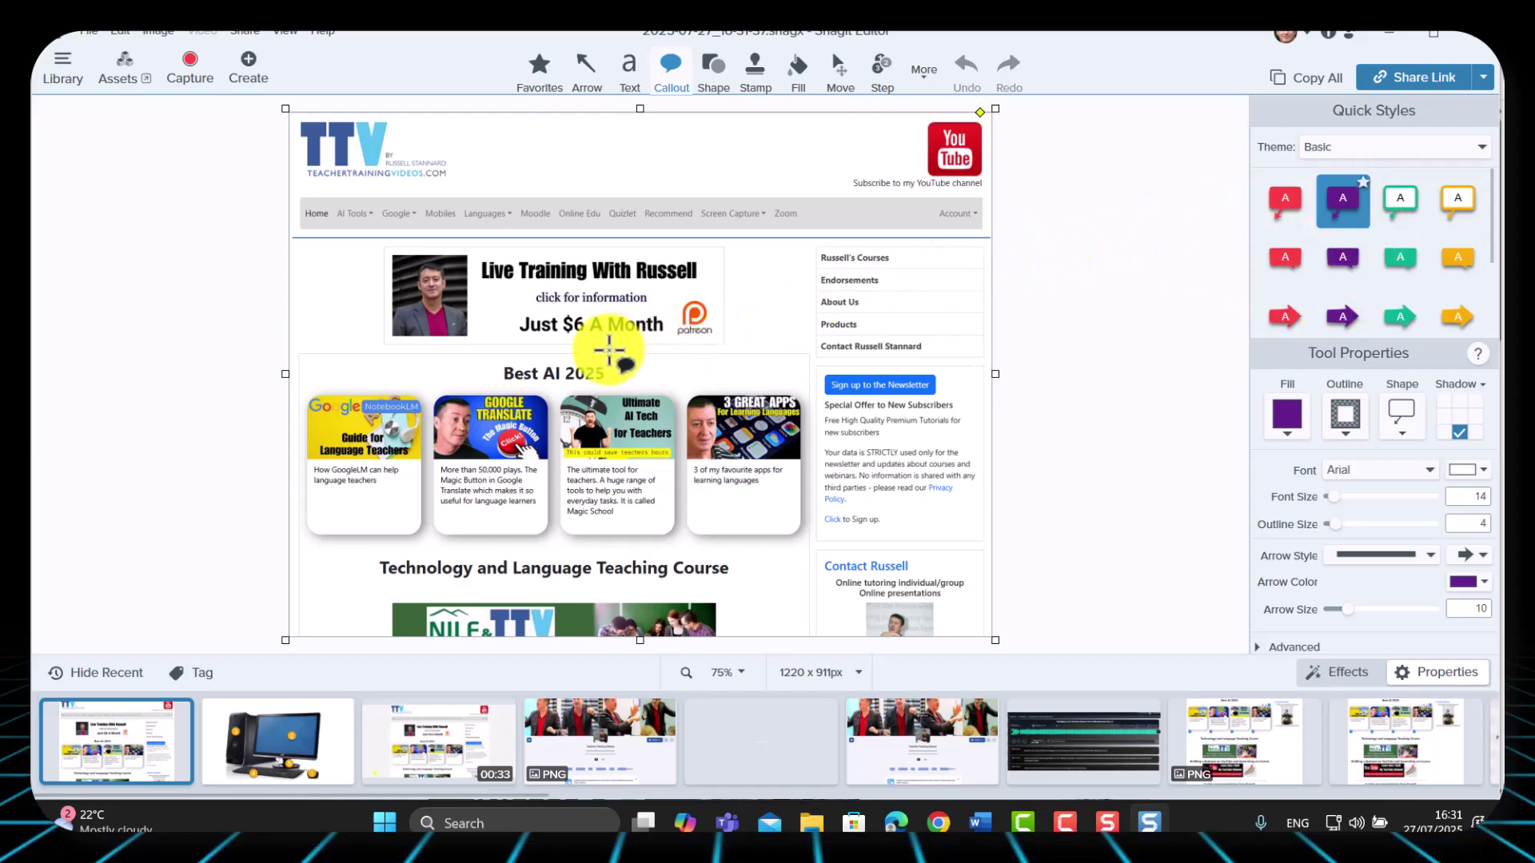
drag(434, 313, 610, 435)
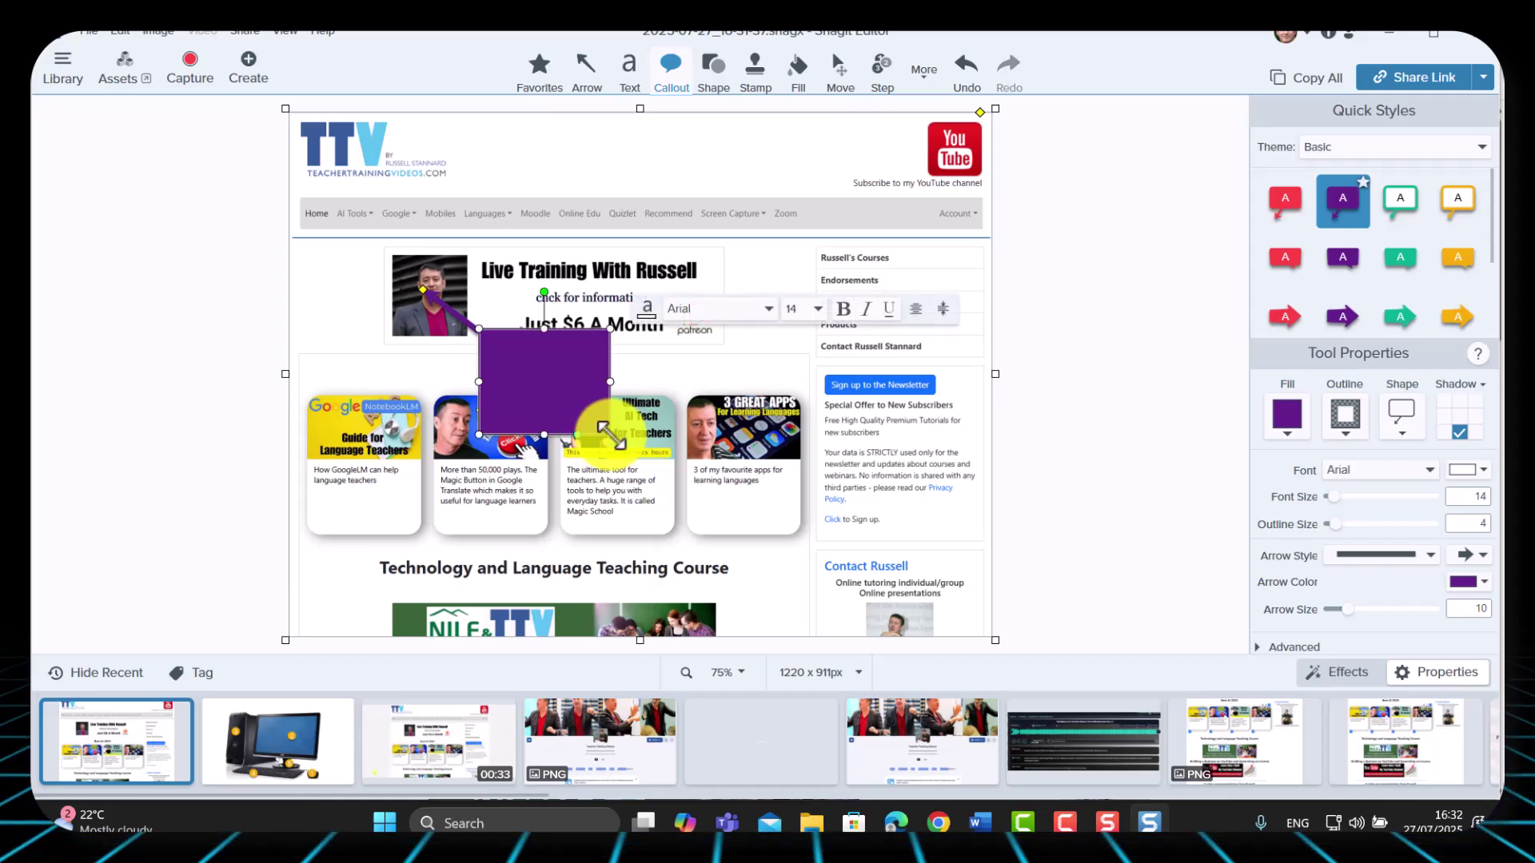
drag(432, 294, 433, 230)
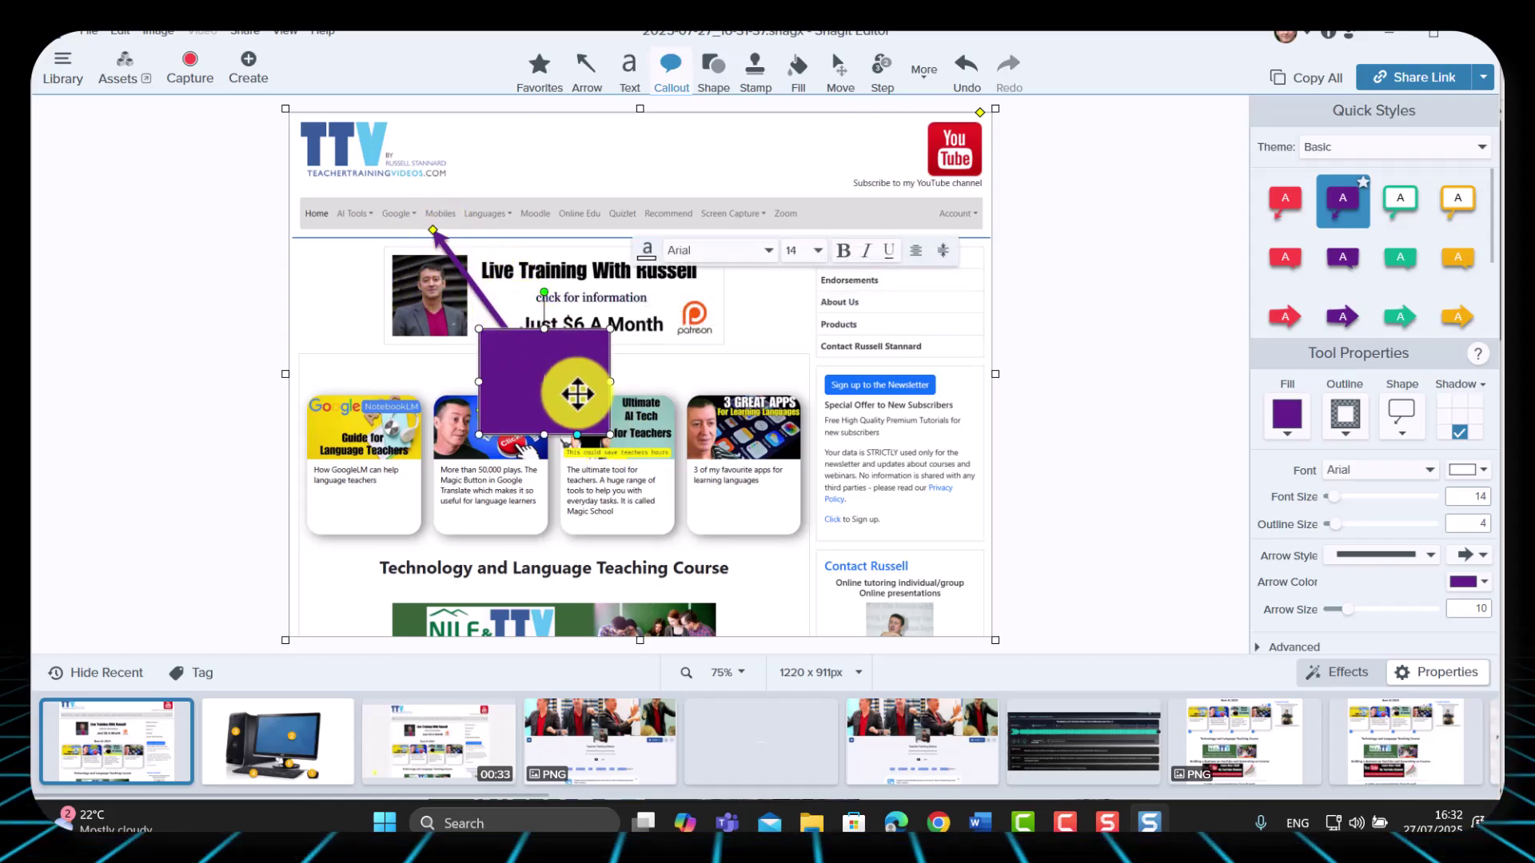
text(Videos)
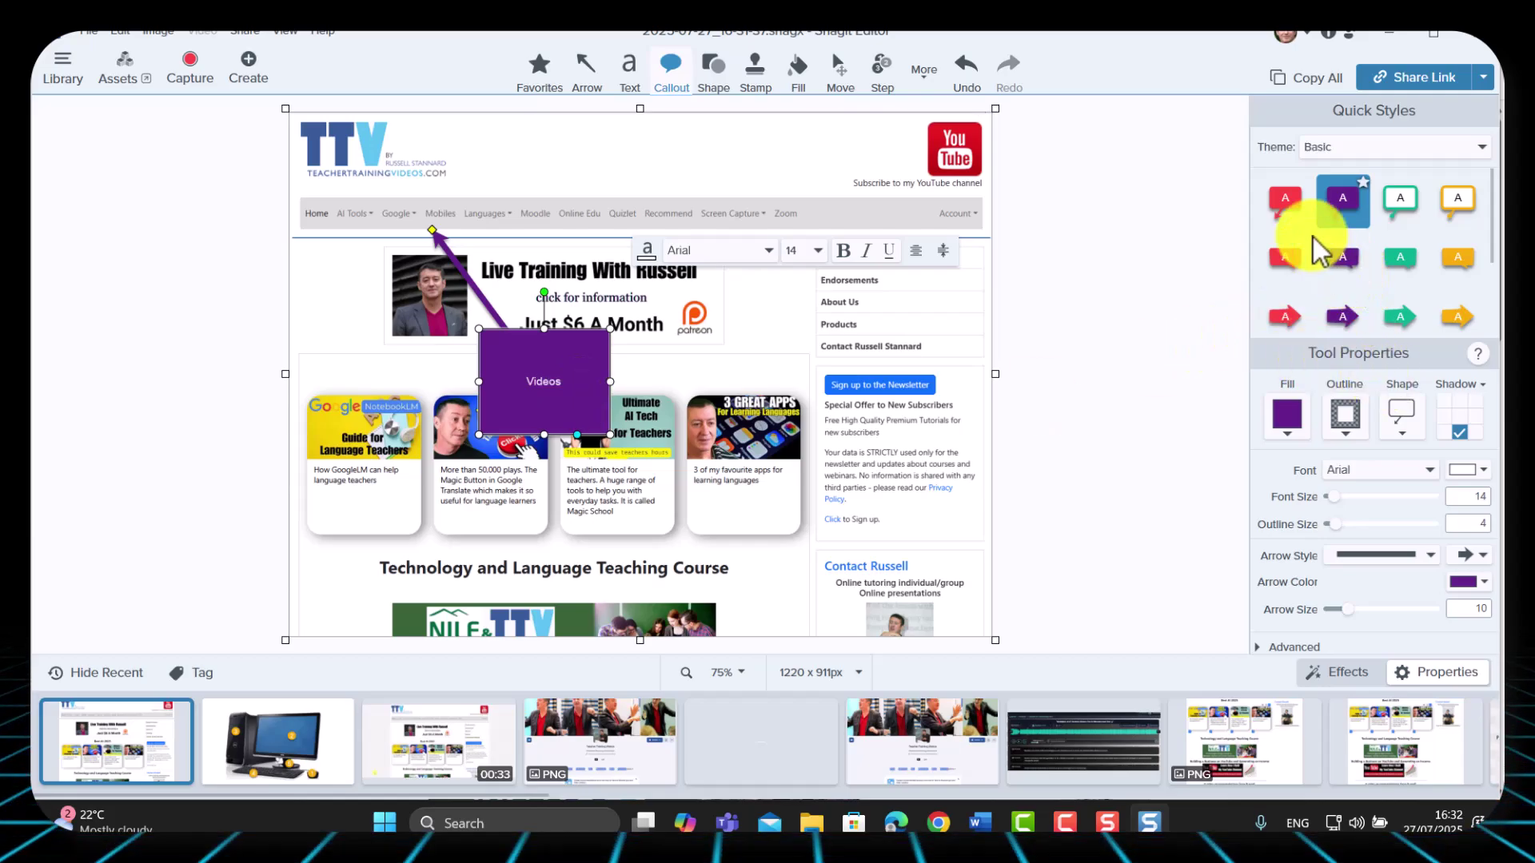
Add a red callout aimed at the newsletter button, beginning its text with 'Sign up to'
click(1287, 200)
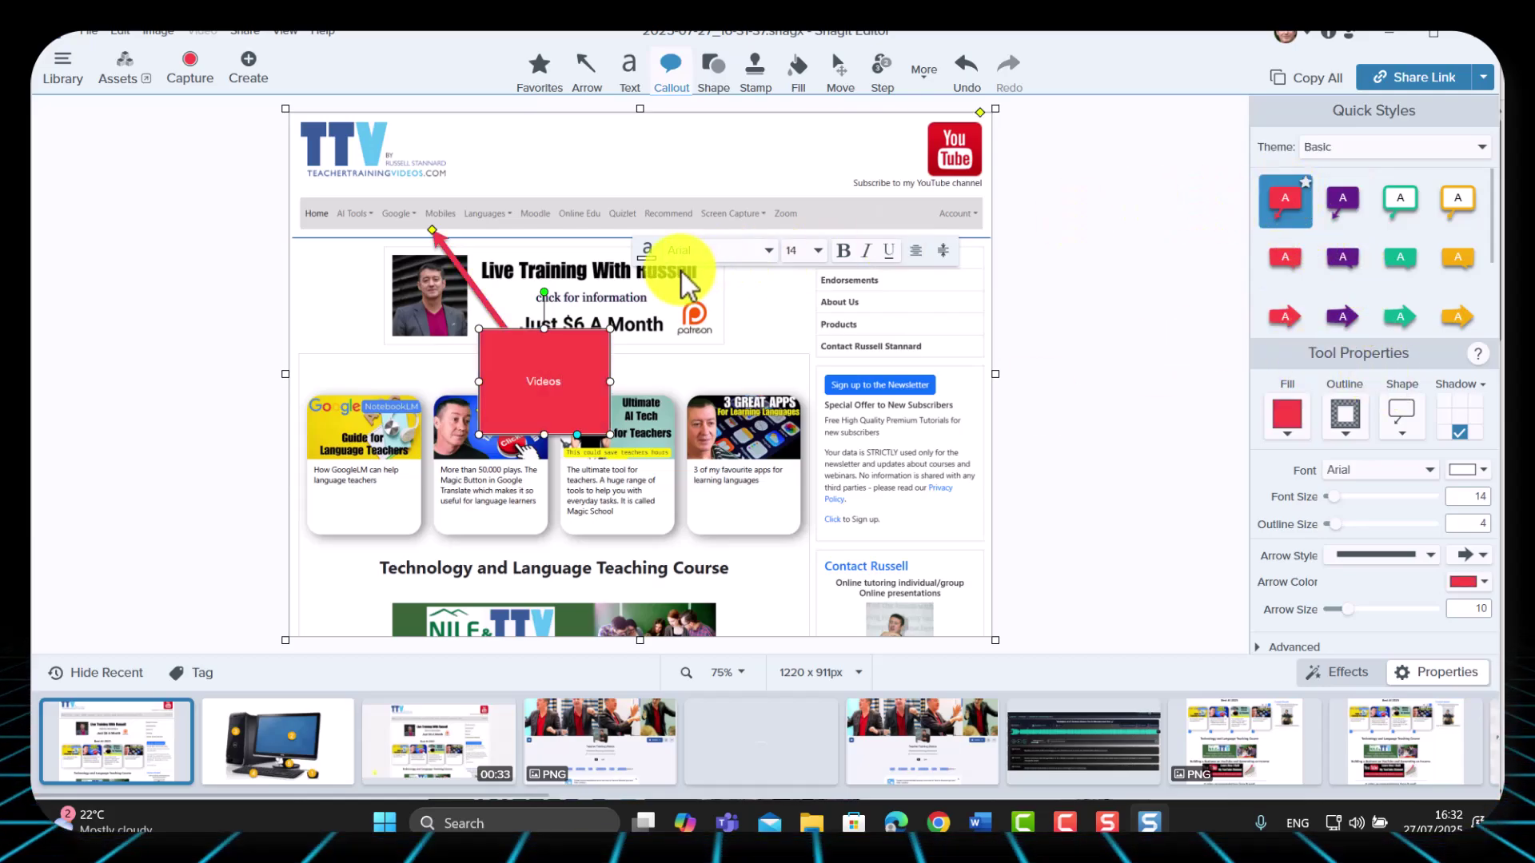
drag(679, 239, 869, 338)
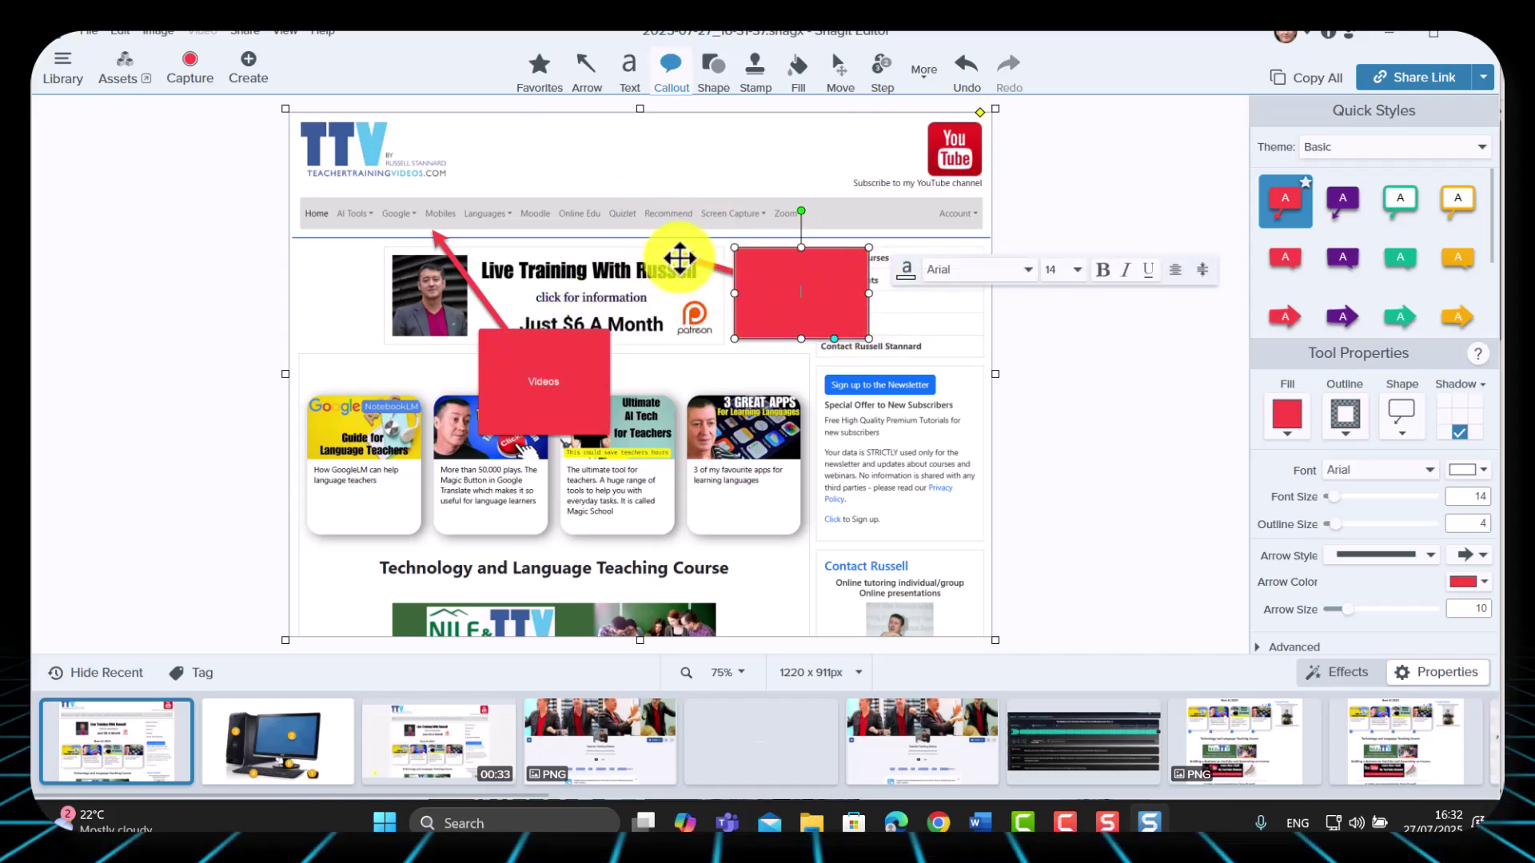
drag(675, 252, 852, 382)
click(826, 289)
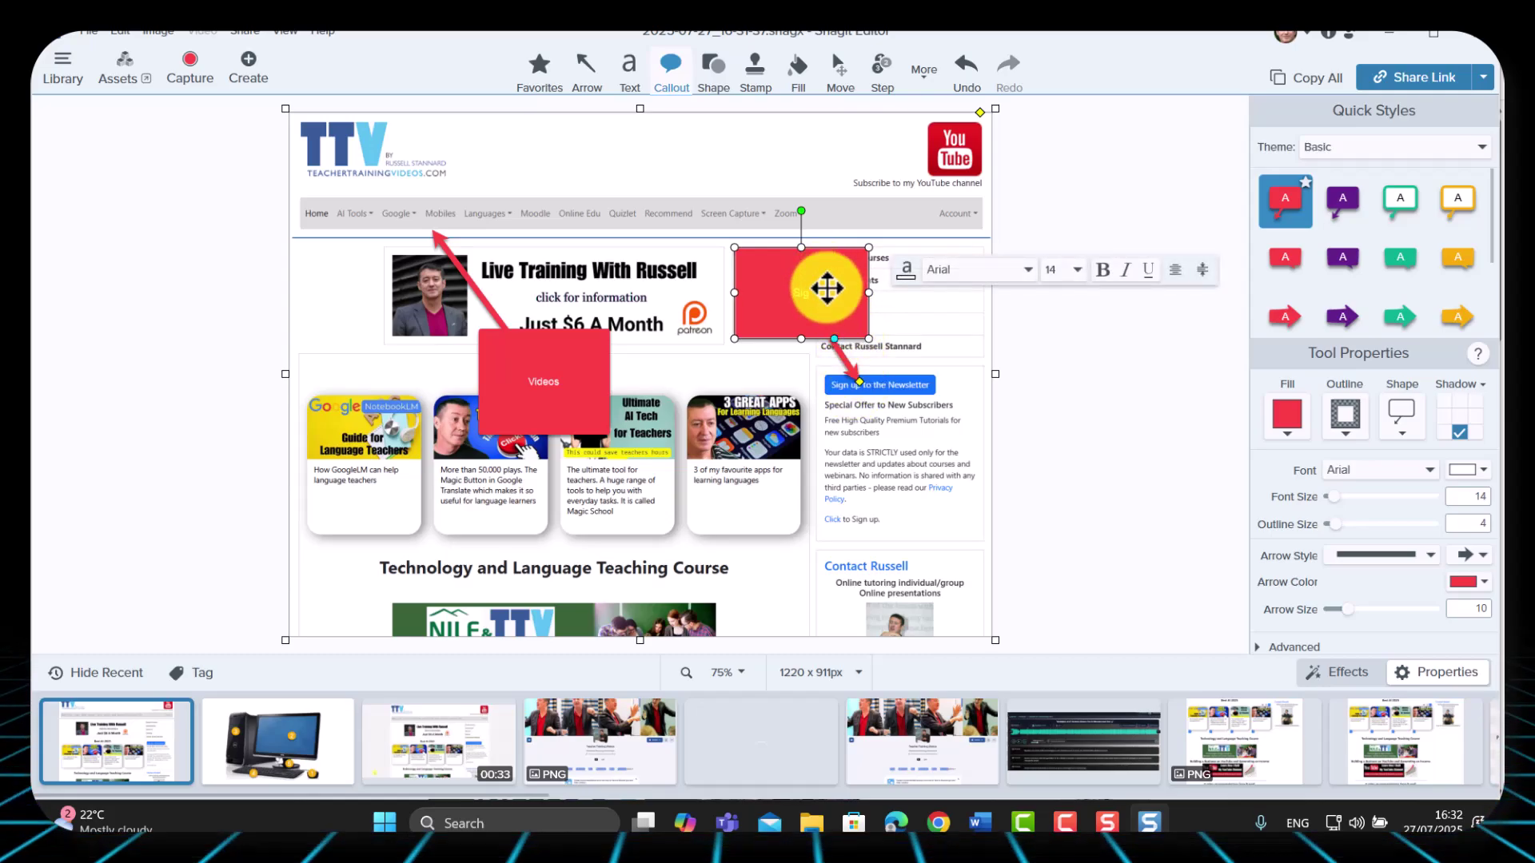
text(Sign up to)
Add an enlarged purple 'Contact Russell' callout with its tail pointing at the Contact Russell section
click(747, 605)
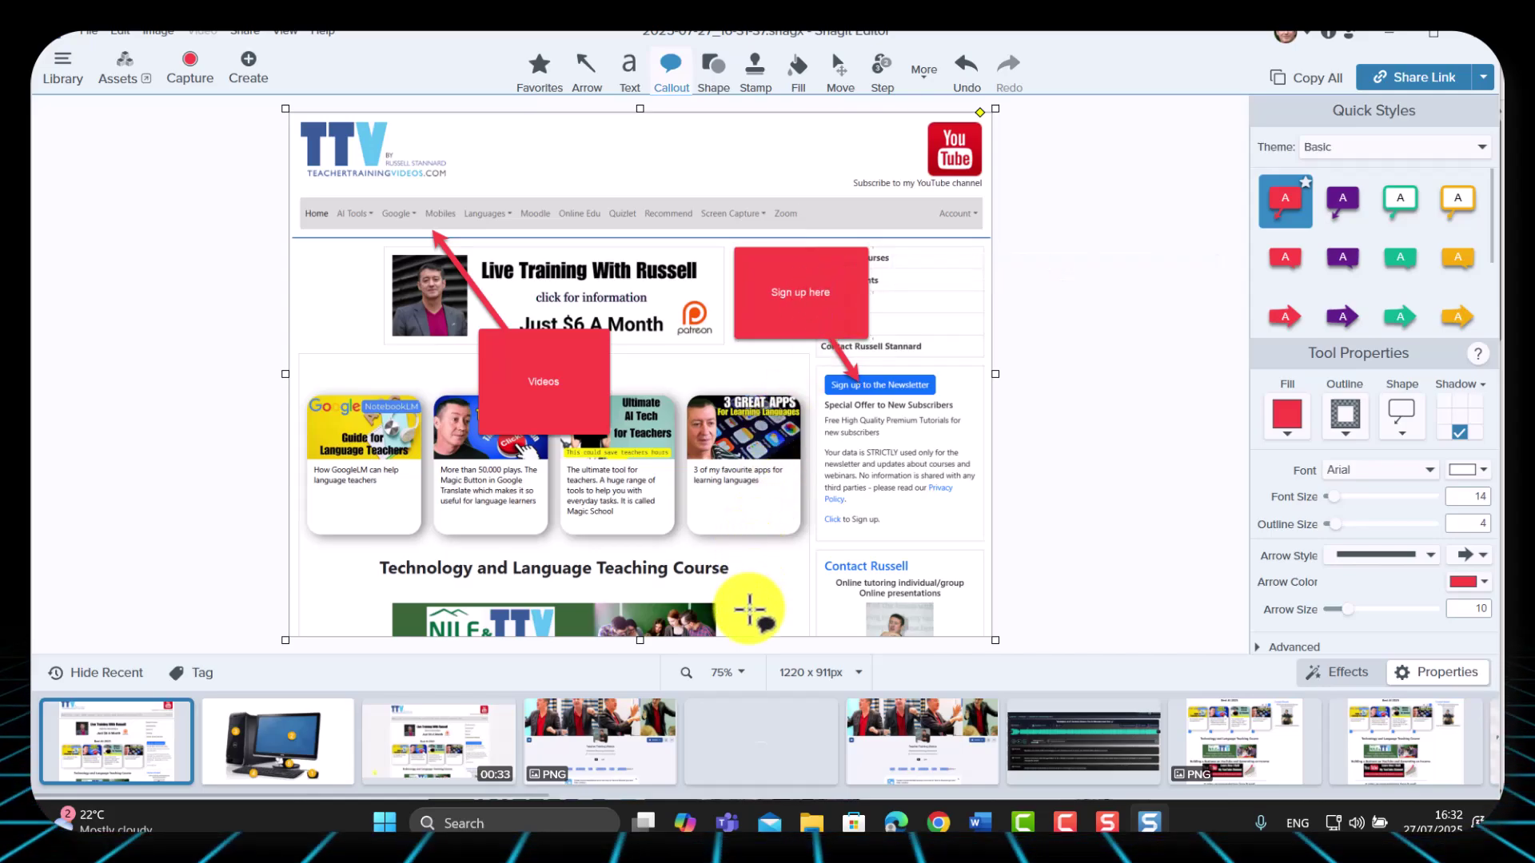
click(1343, 199)
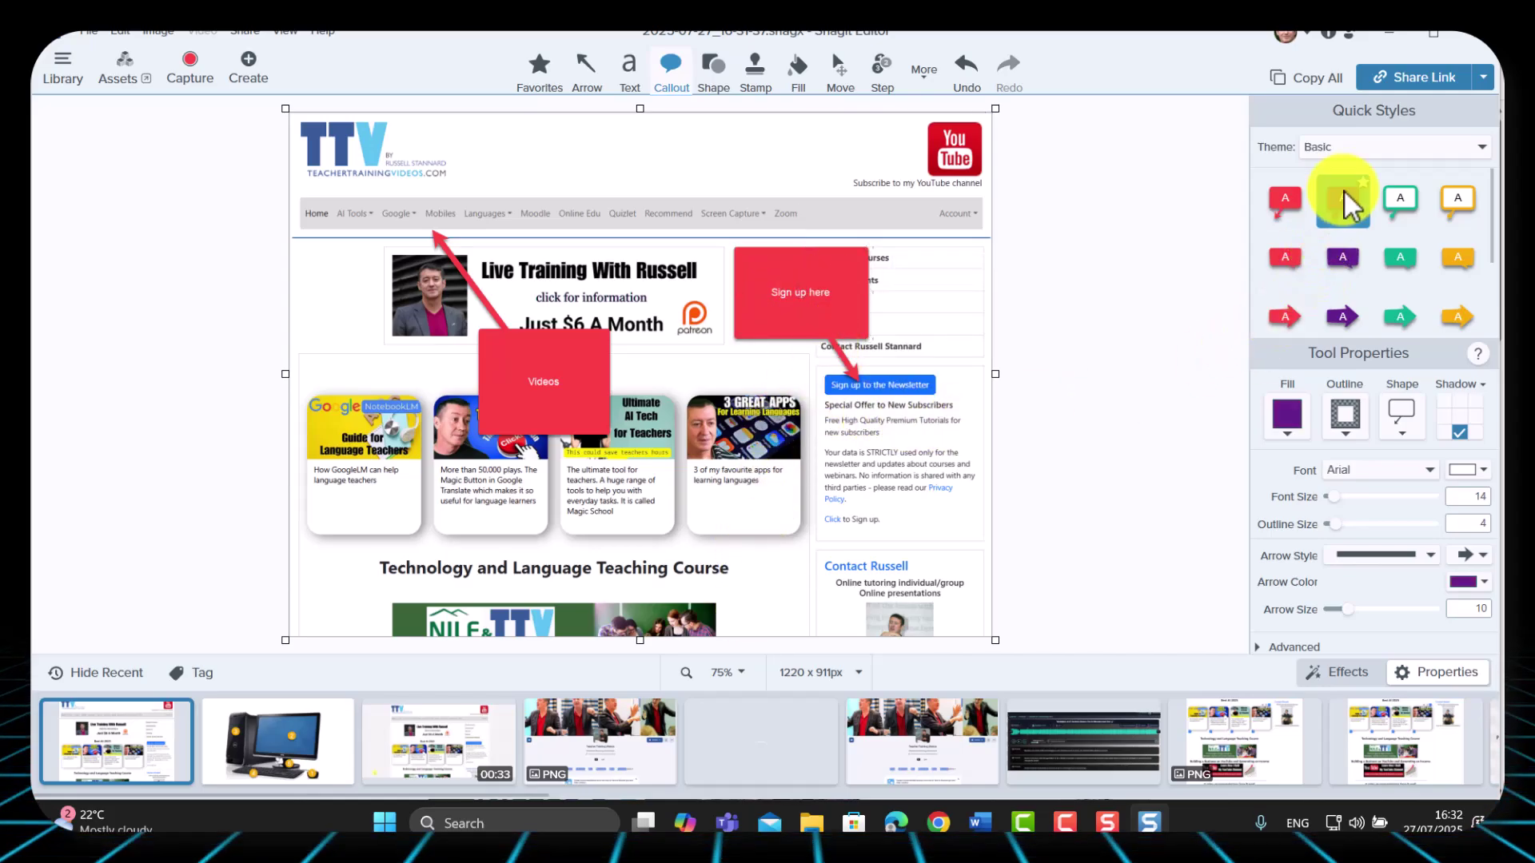
drag(661, 485, 812, 593)
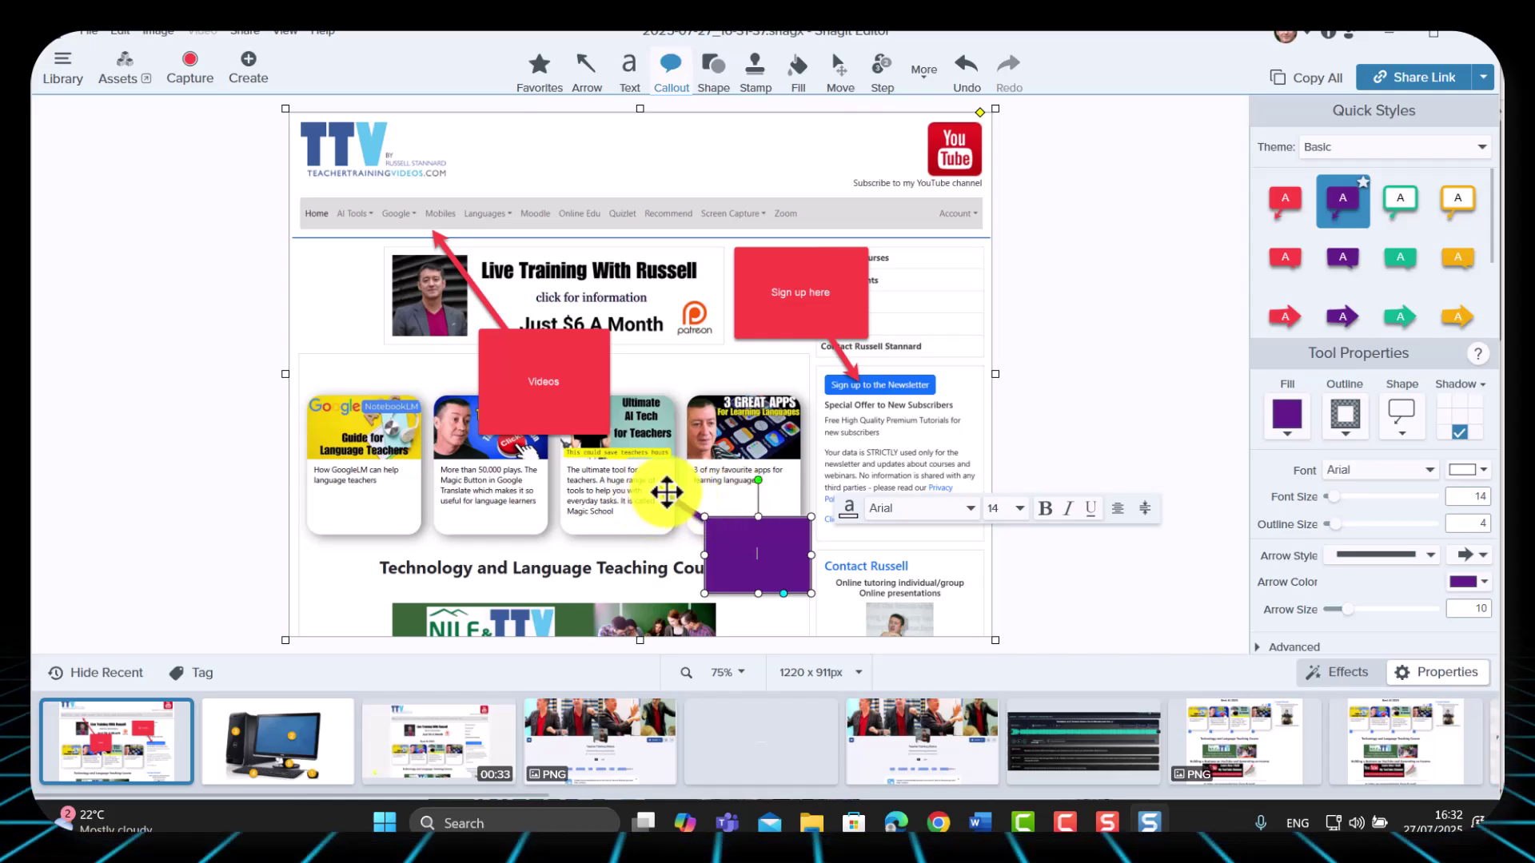
drag(660, 488, 882, 598)
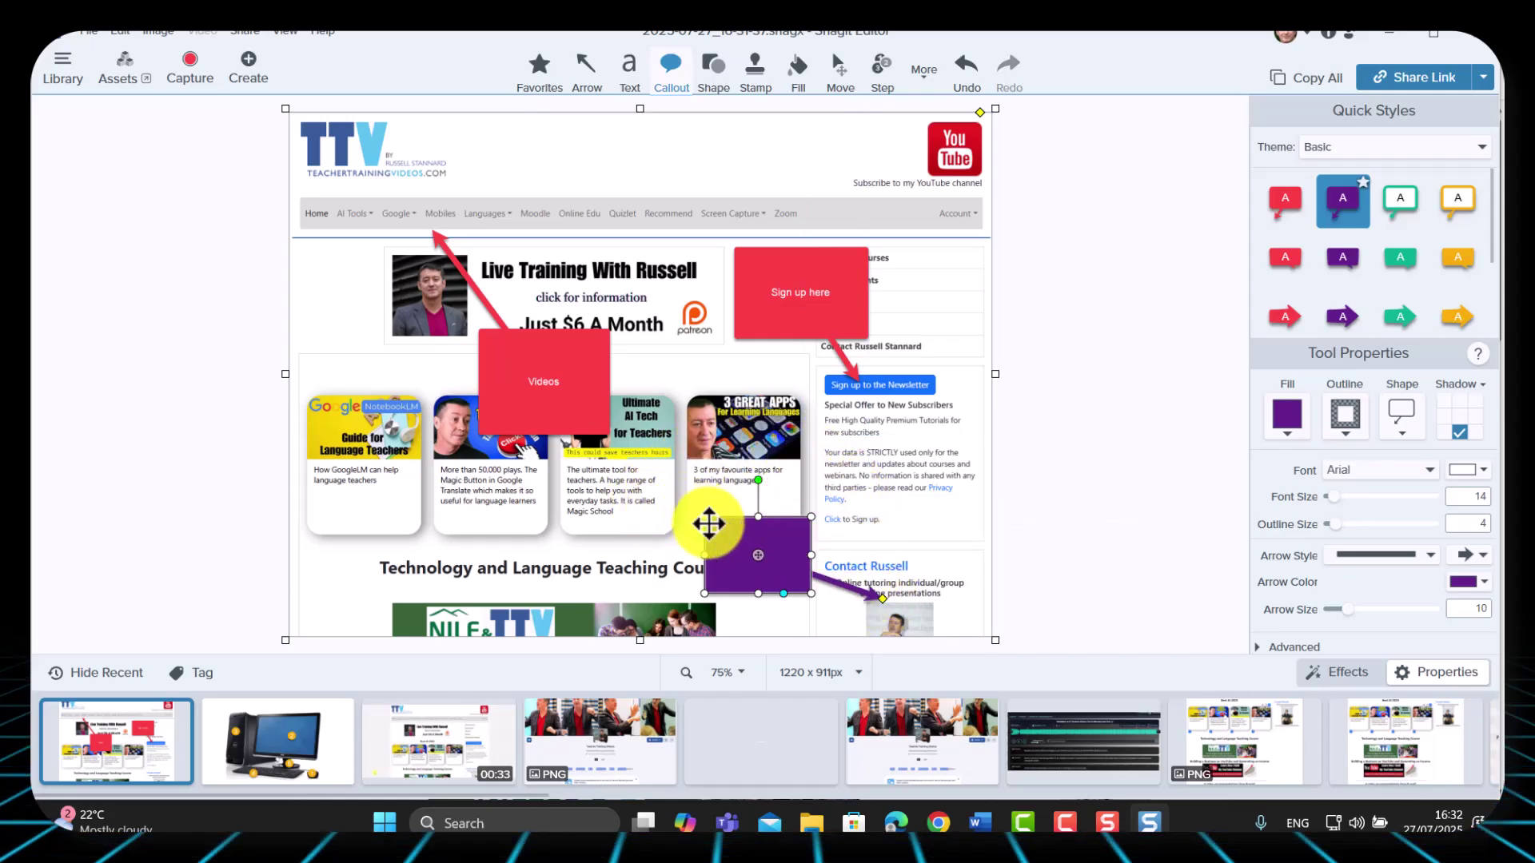
drag(704, 518, 653, 490)
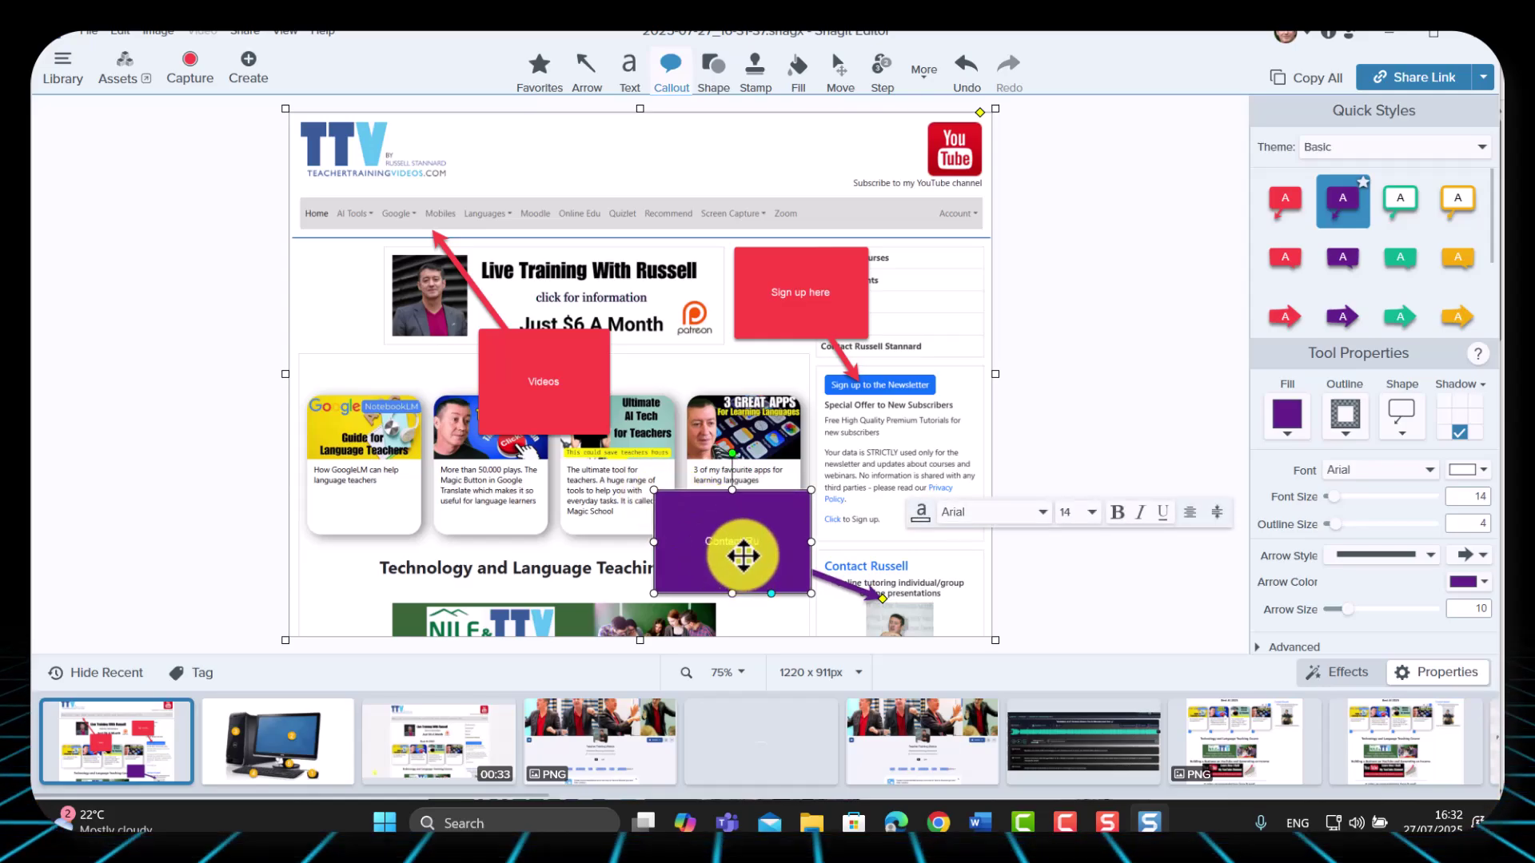
text(ssell)
click(925, 90)
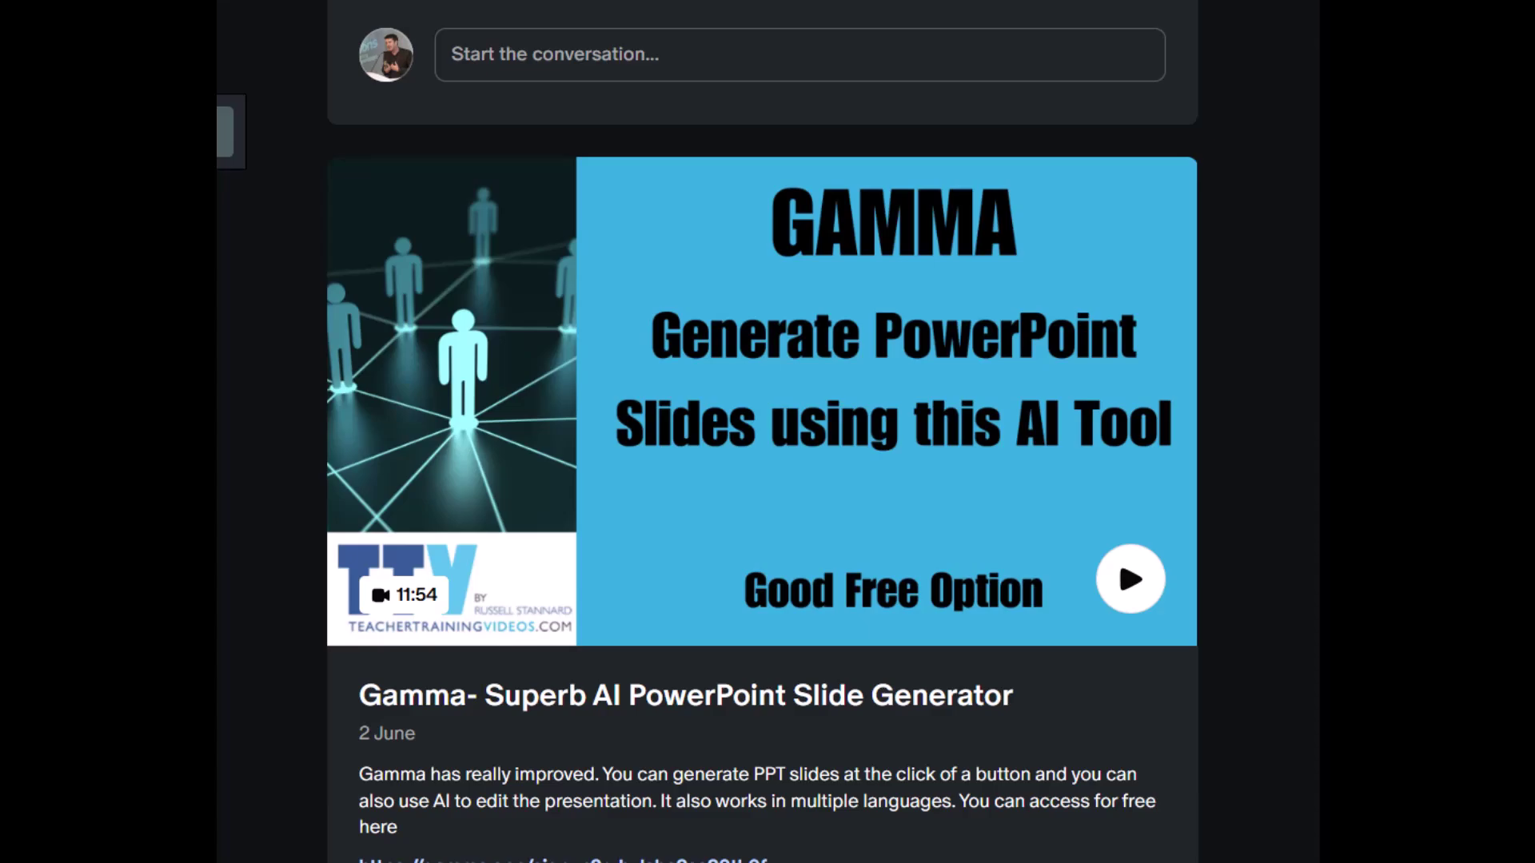
Scroll up the Patreon feed from the Gamma post to the 30 September Diffit Offer post
scroll(762, 432, up, 10)
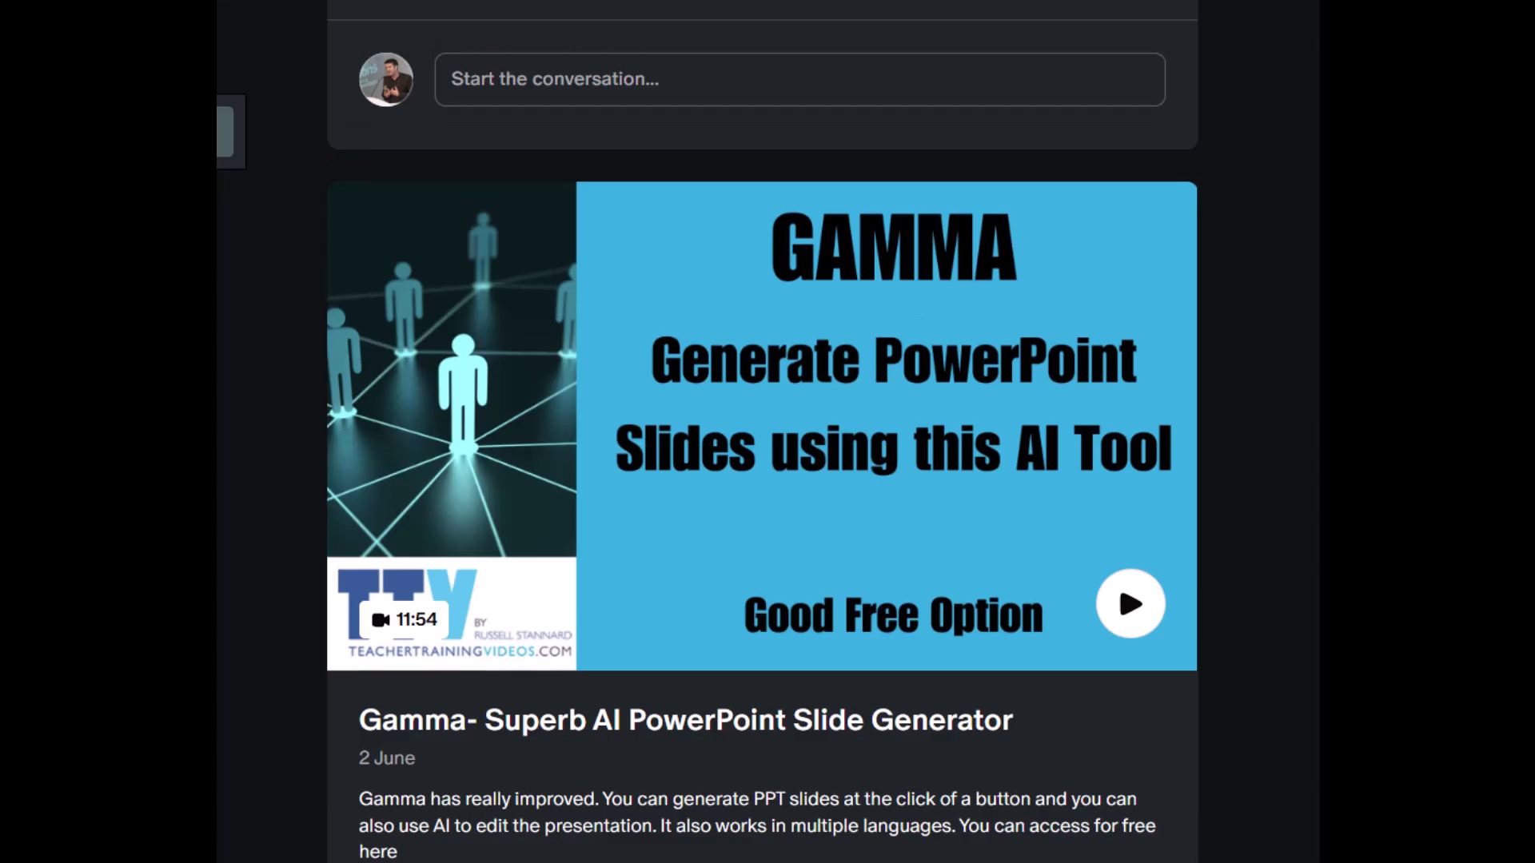
scroll(762, 431, up, 15)
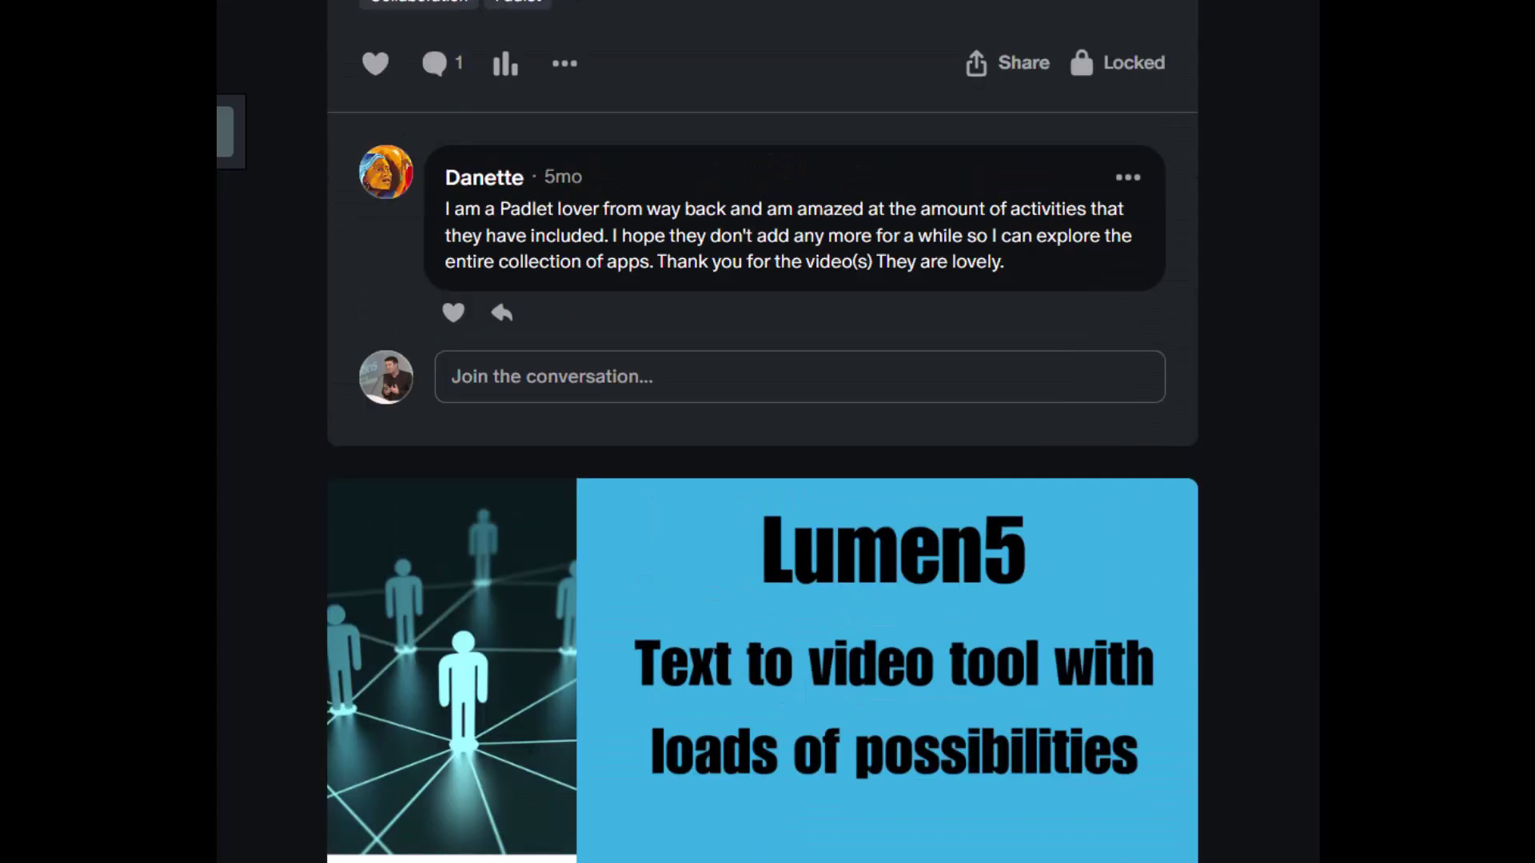
scroll(763, 431, up, 20)
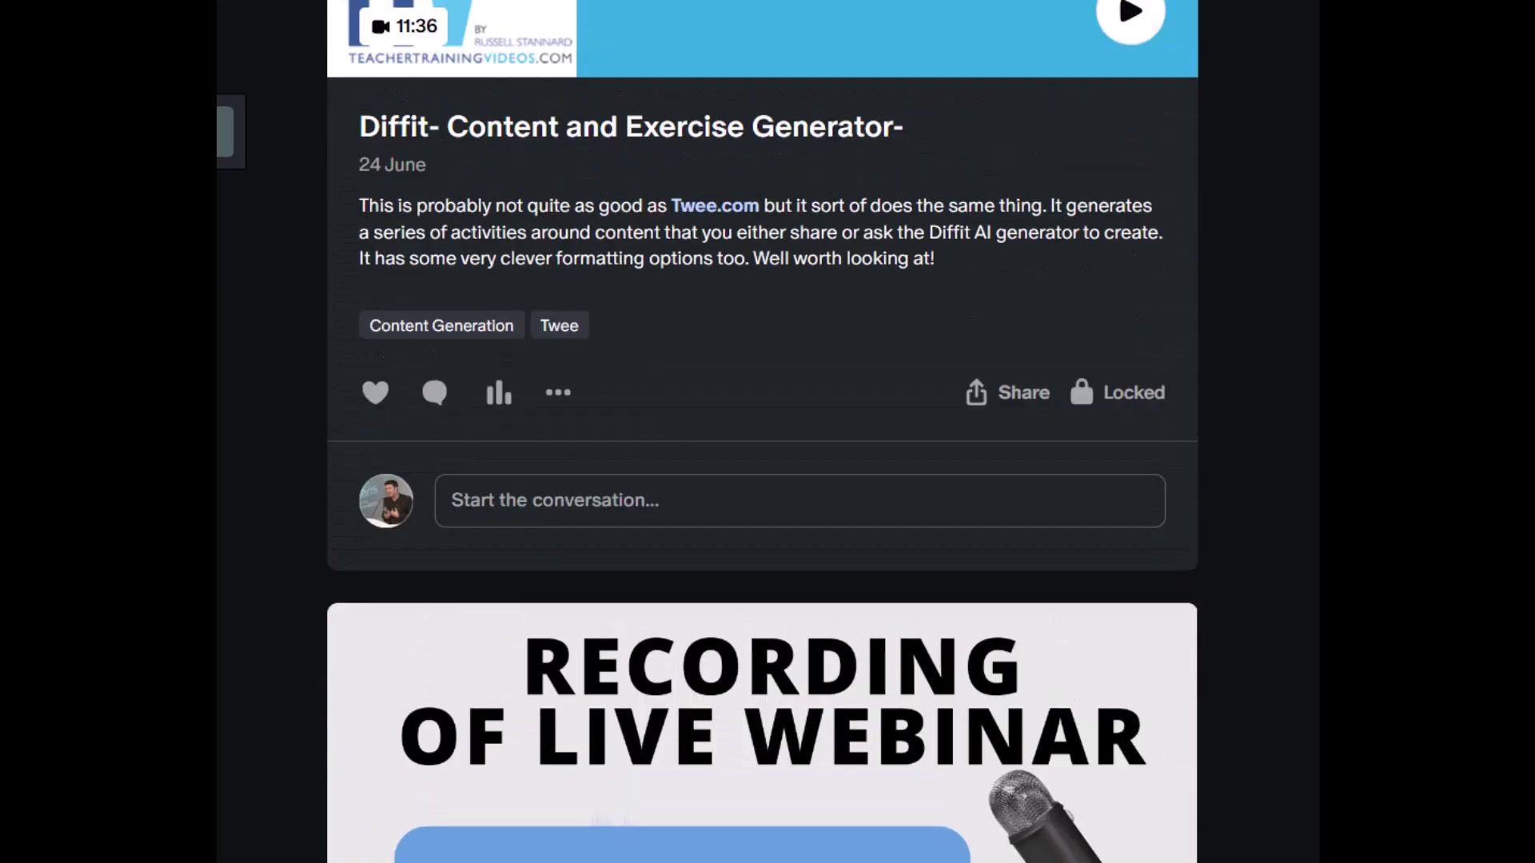
scroll(763, 432, up, 20)
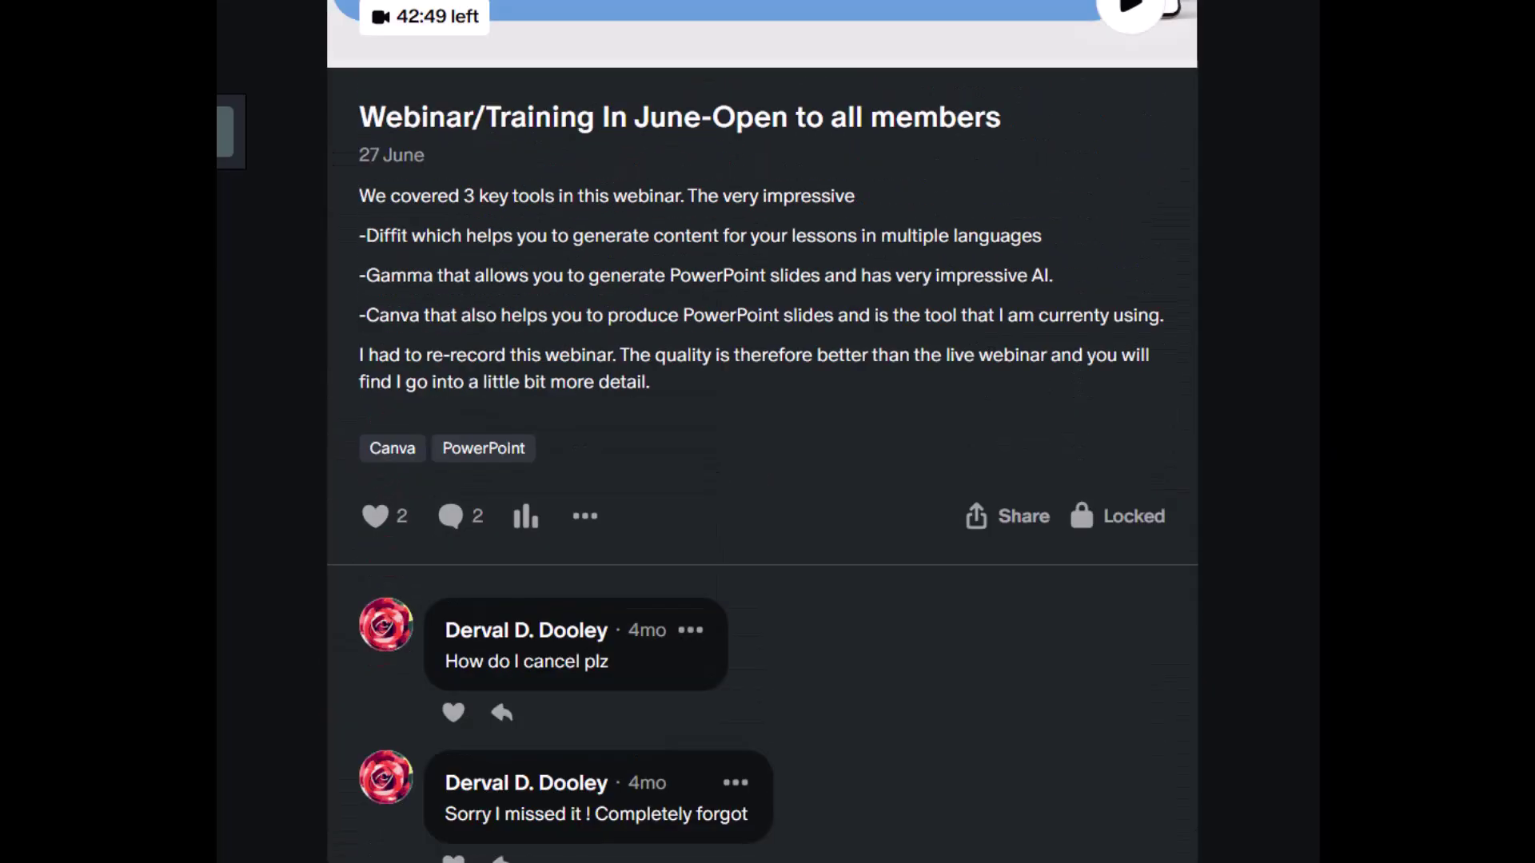
scroll(763, 432, up, 5)
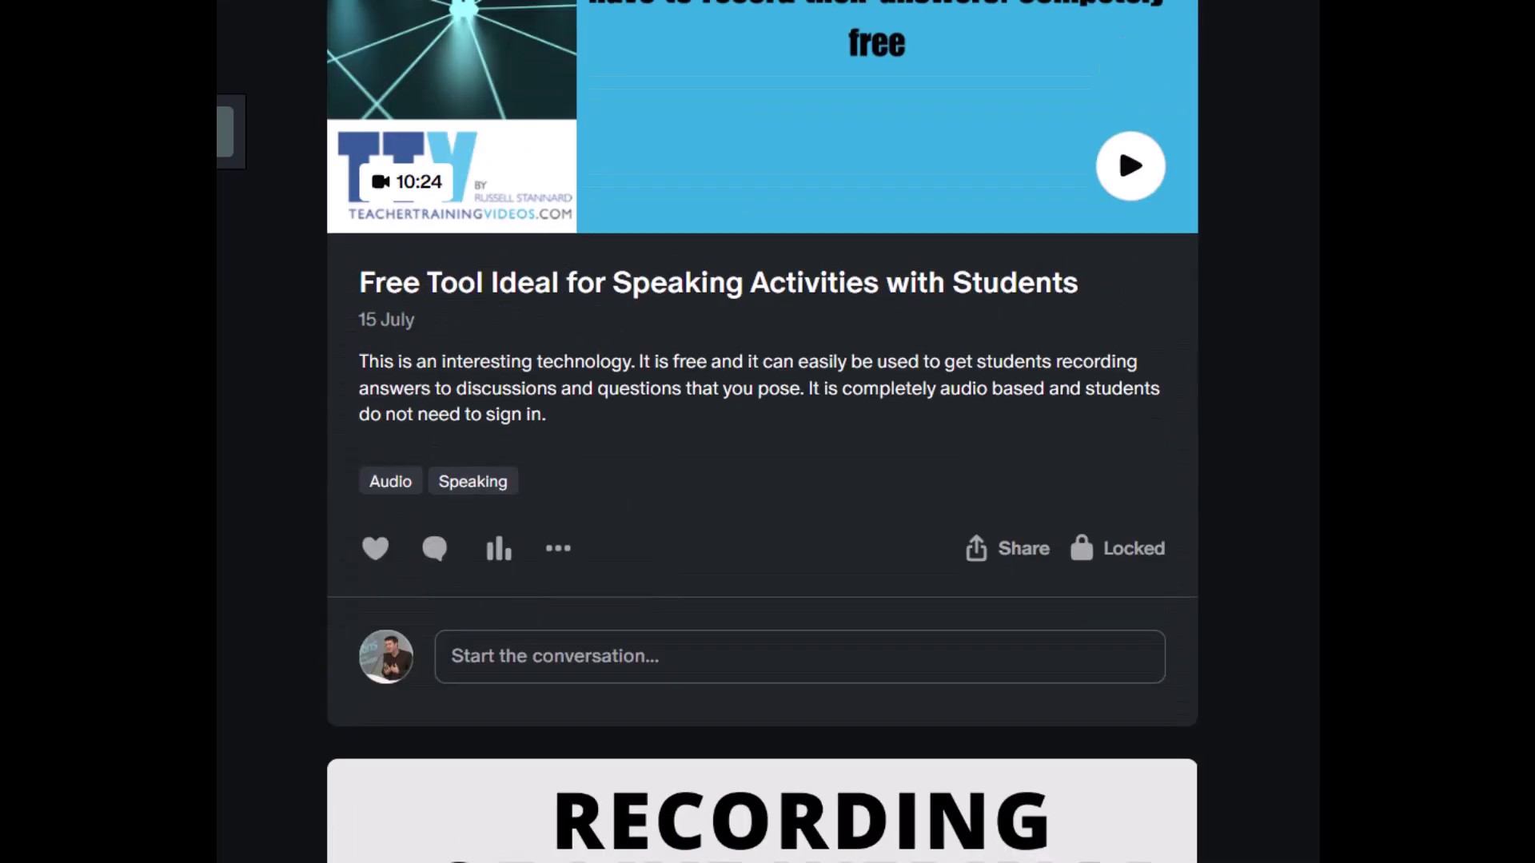
scroll(763, 431, up, 10)
scroll(762, 432, up, 20)
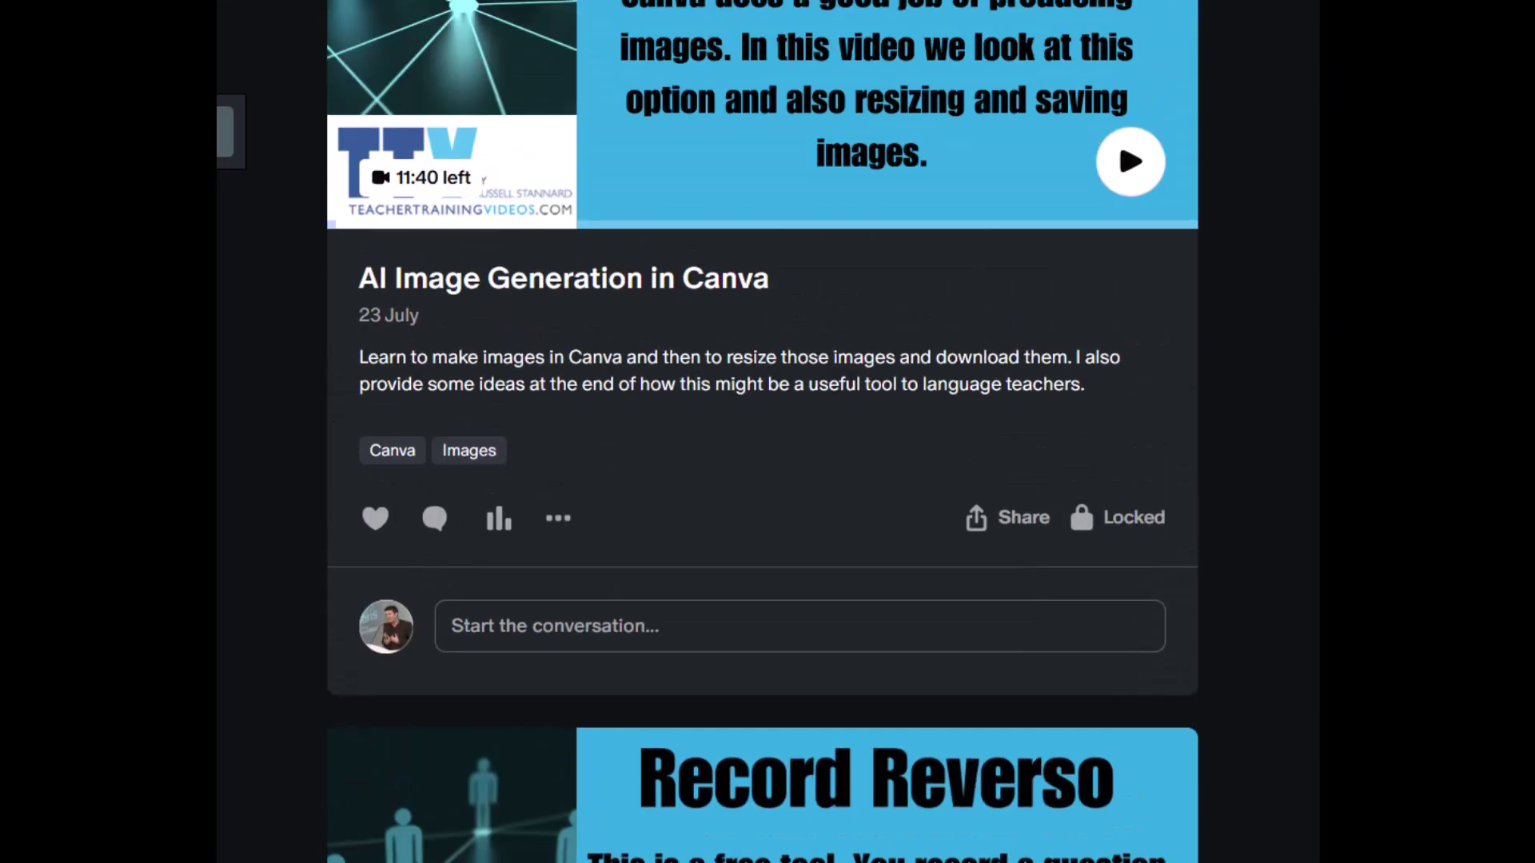
scroll(762, 432, up, 20)
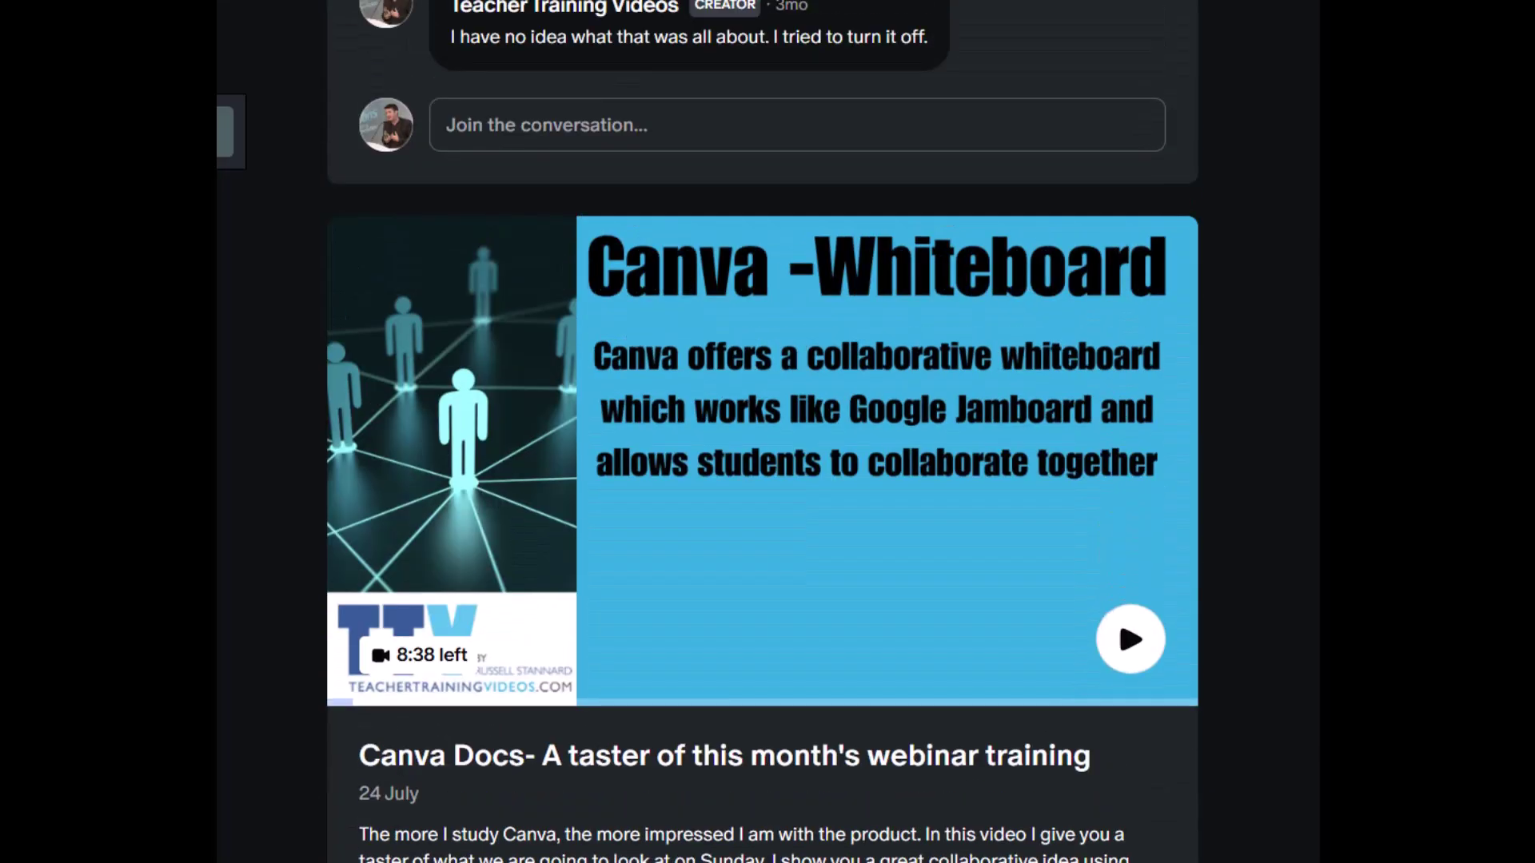
scroll(763, 432, up, 20)
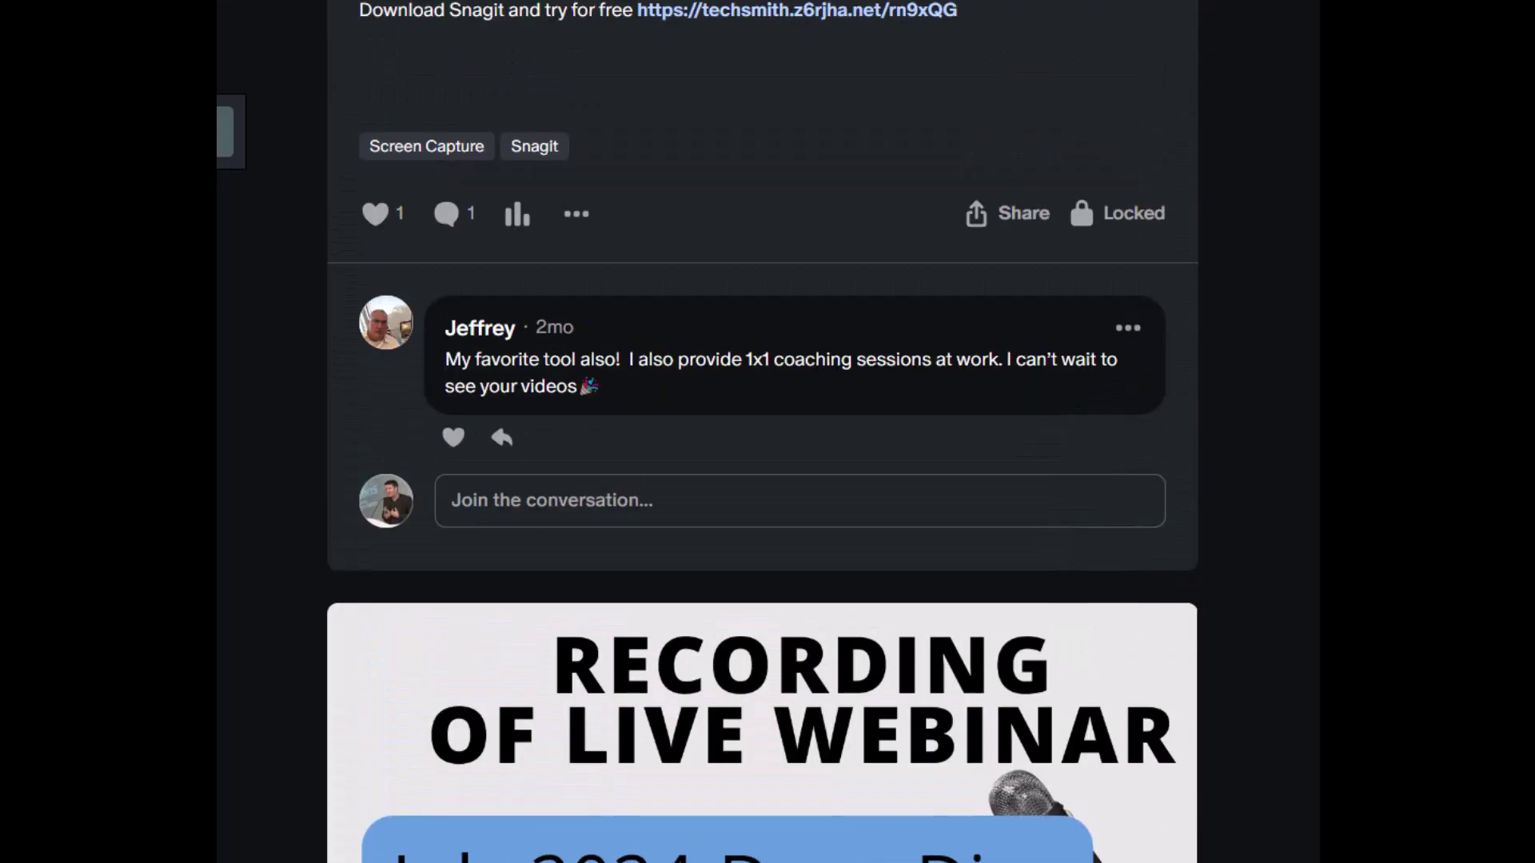
scroll(762, 431, up, 20)
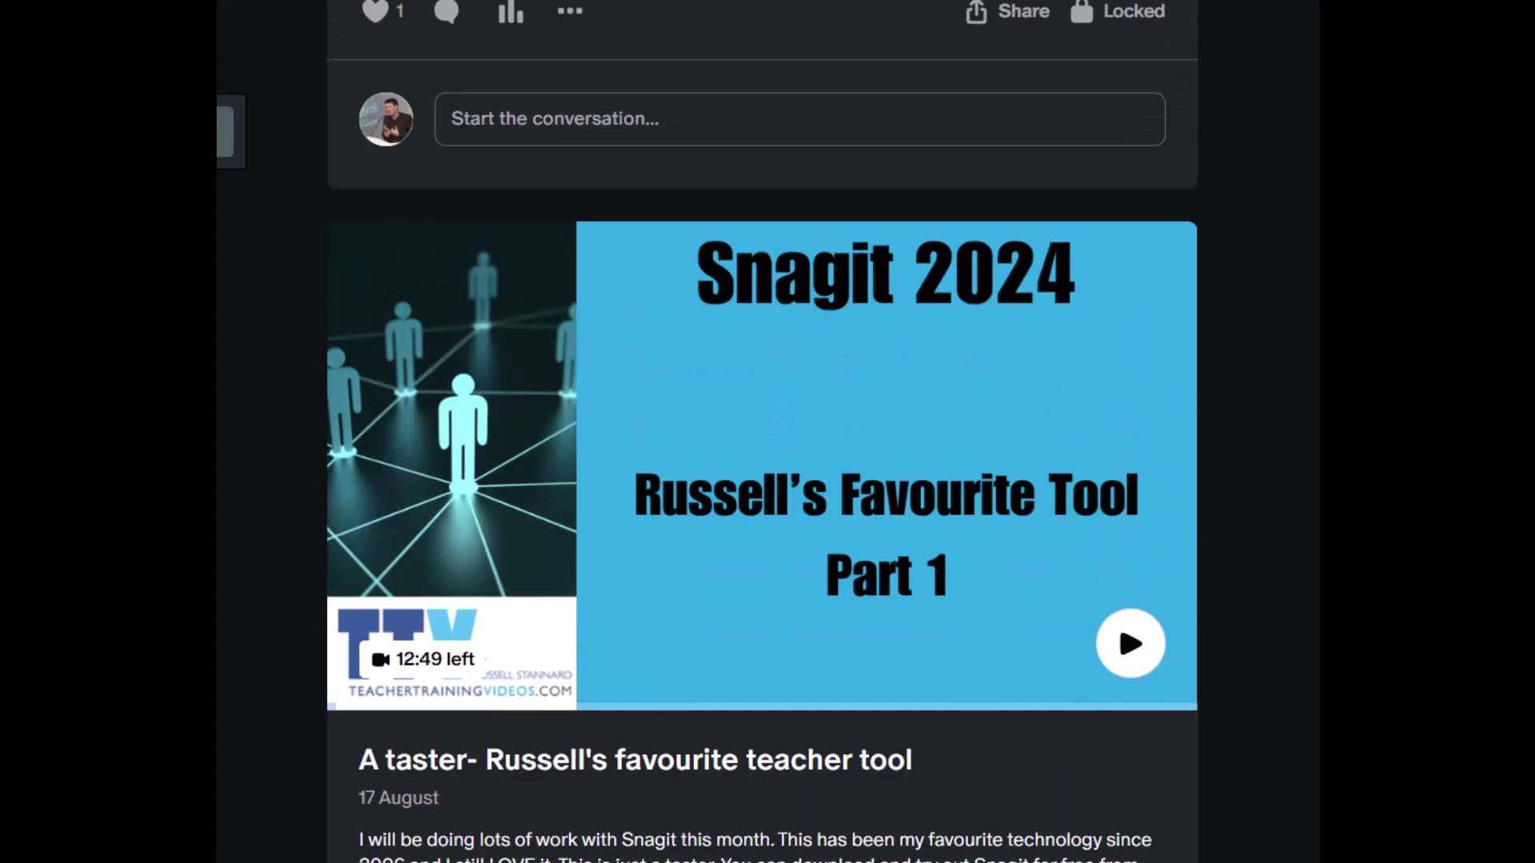
scroll(762, 431, up, 20)
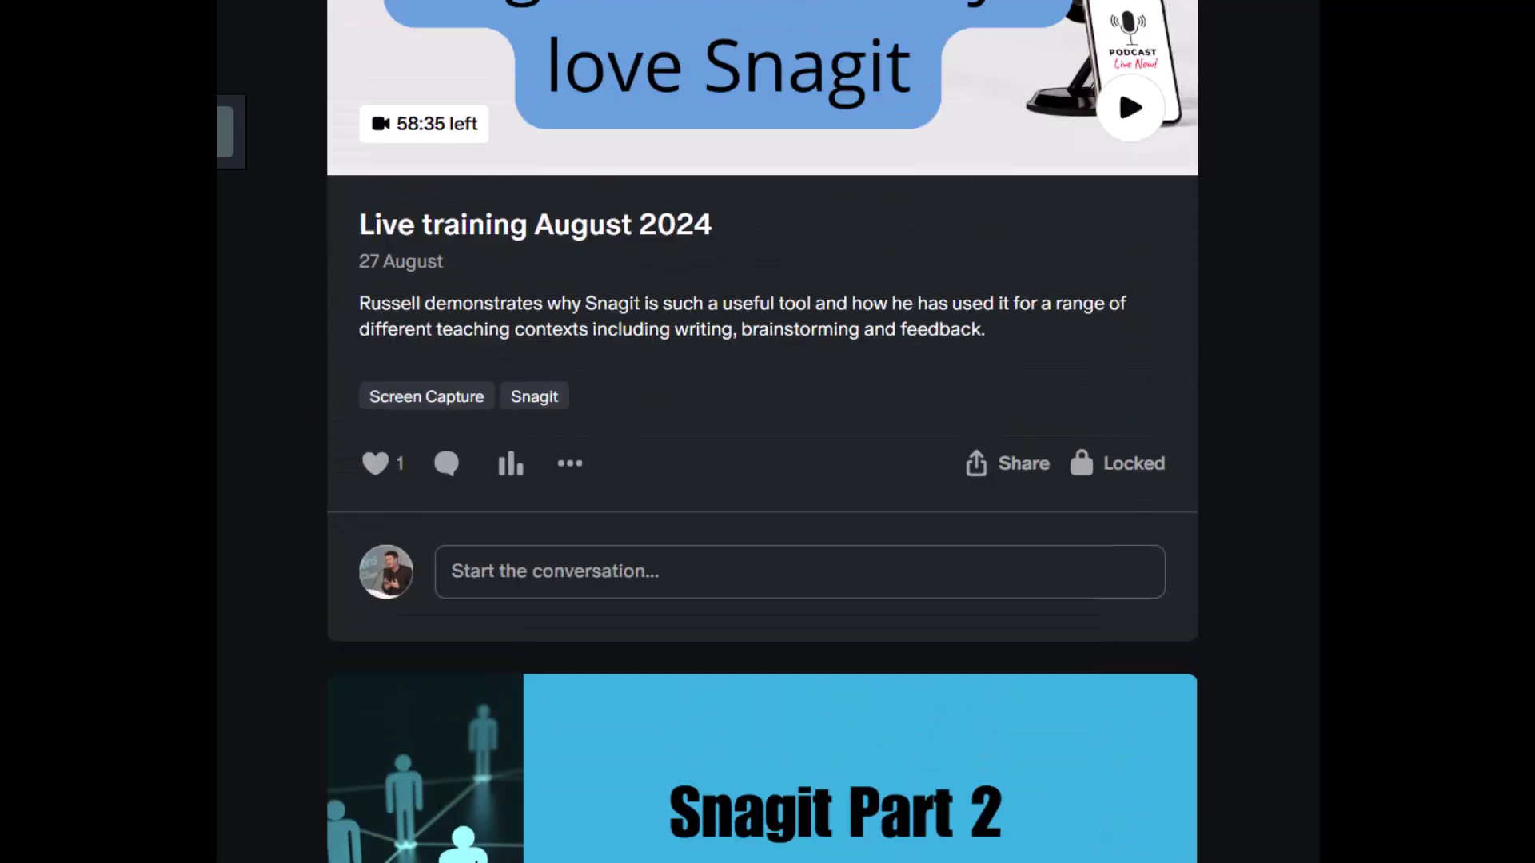
scroll(763, 432, up, 20)
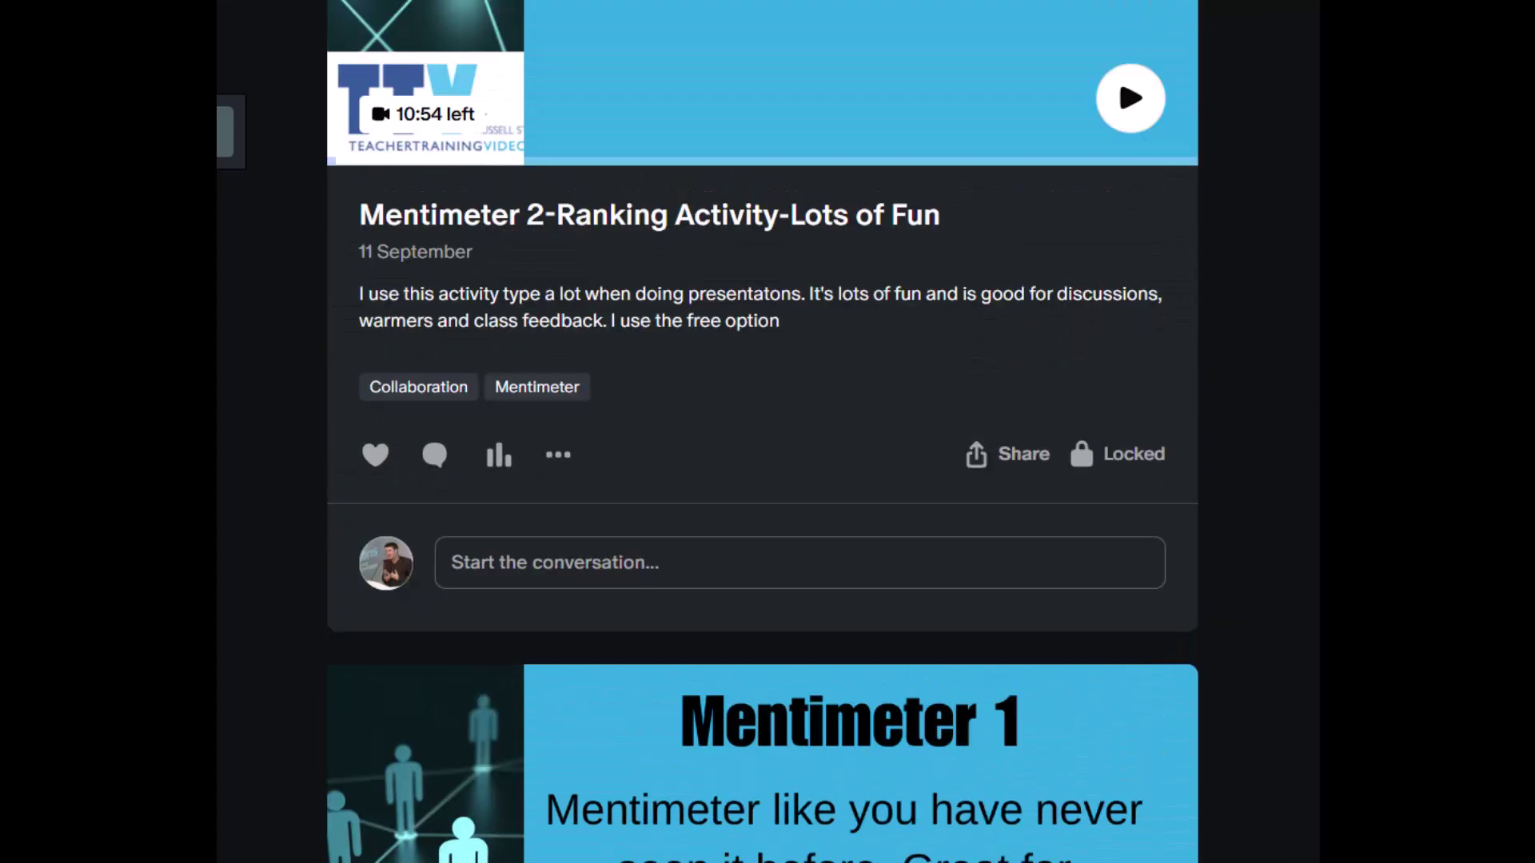
scroll(762, 432, up, 15)
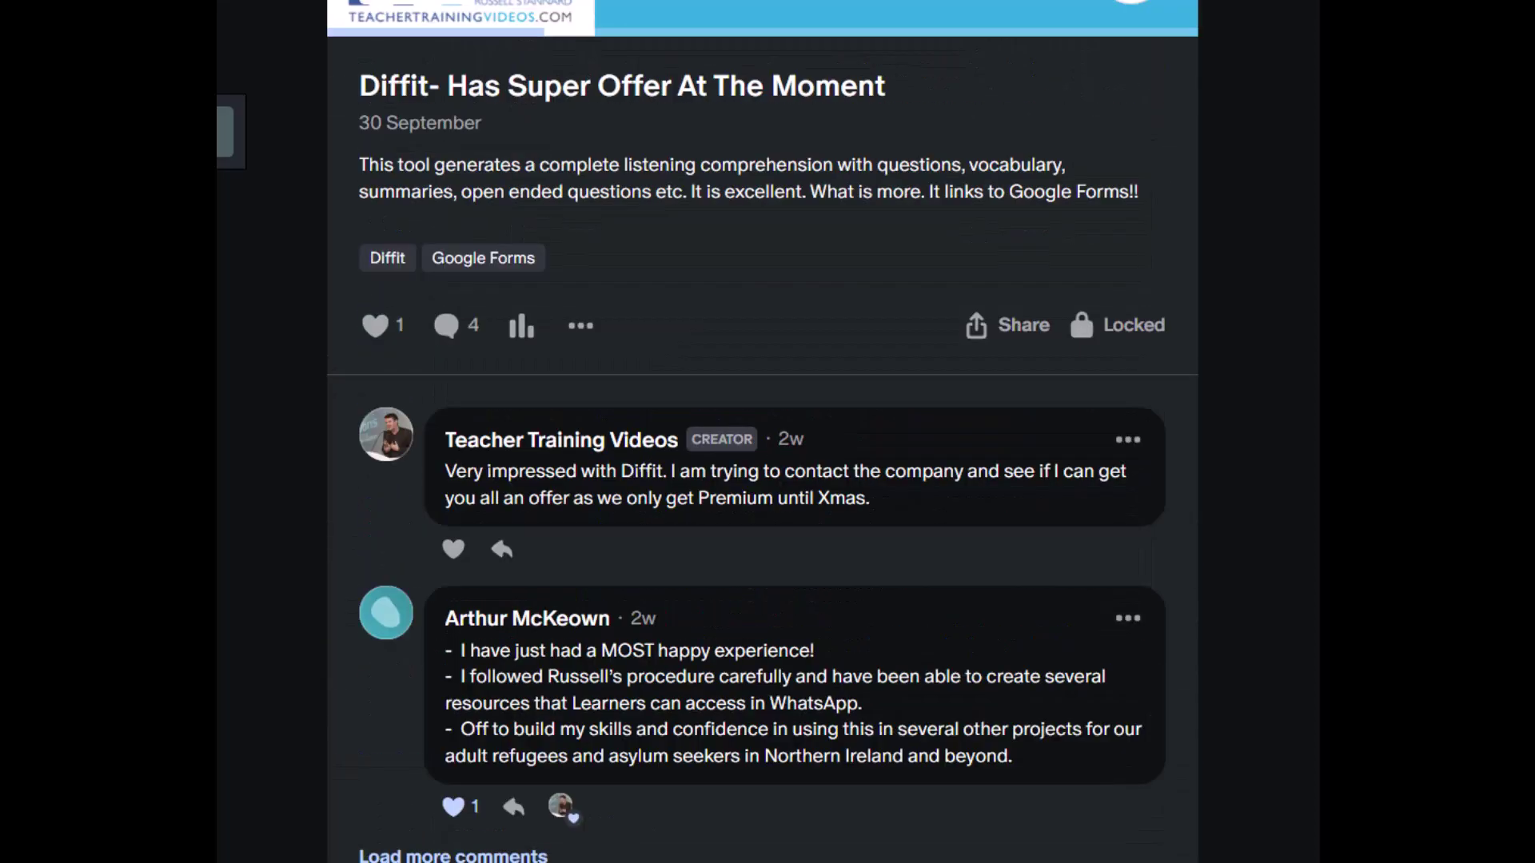